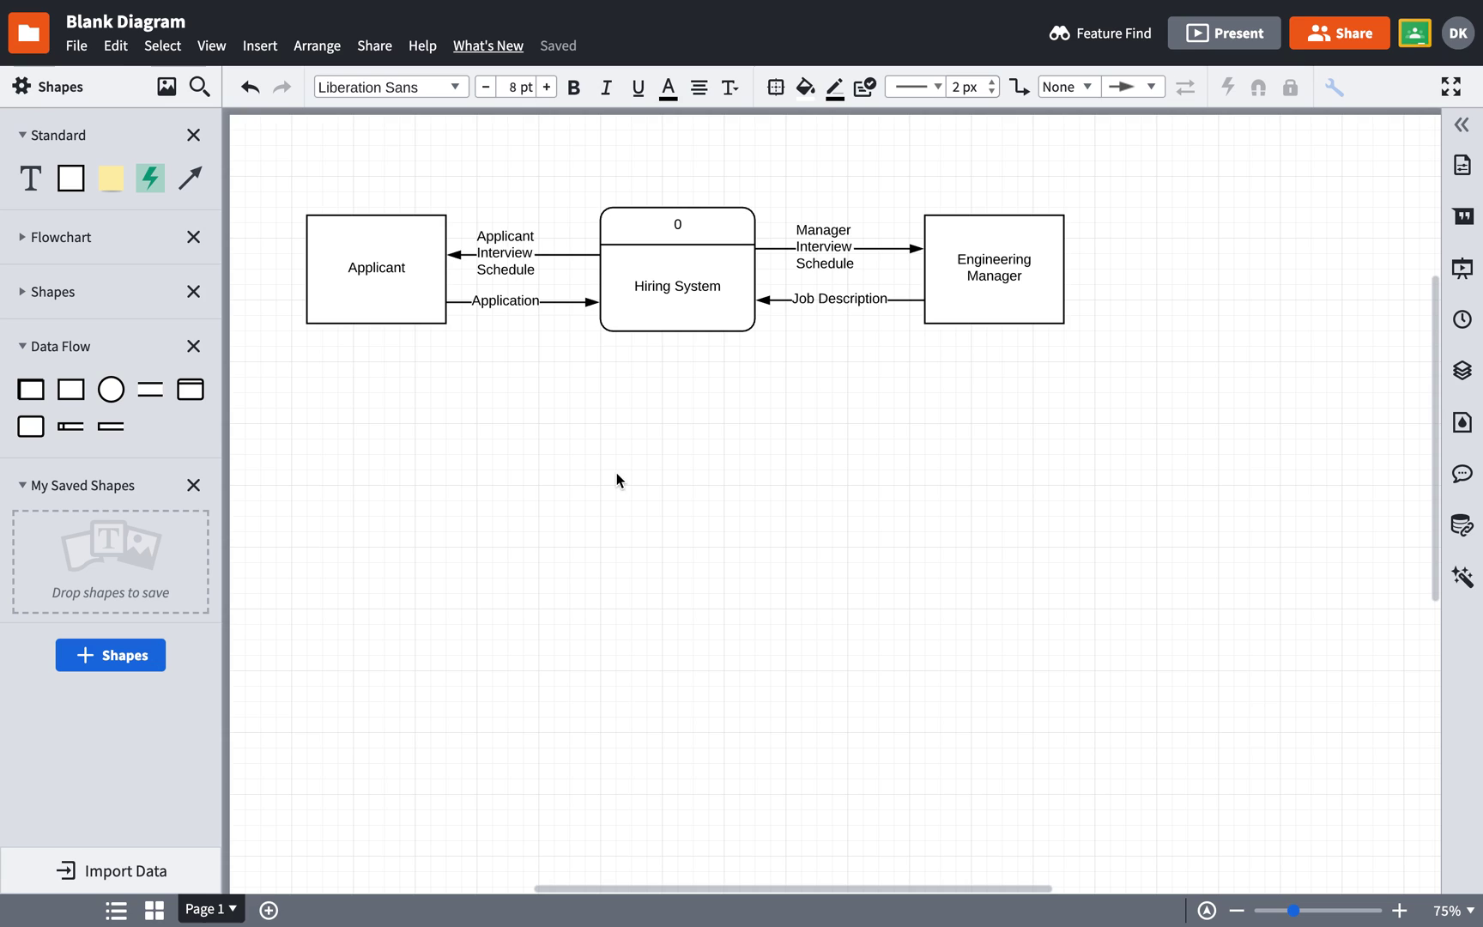
Add an external entity below the context diagram labelled 'Applicant'.
{"action": "left_click", "coordinate": [671, 262]}
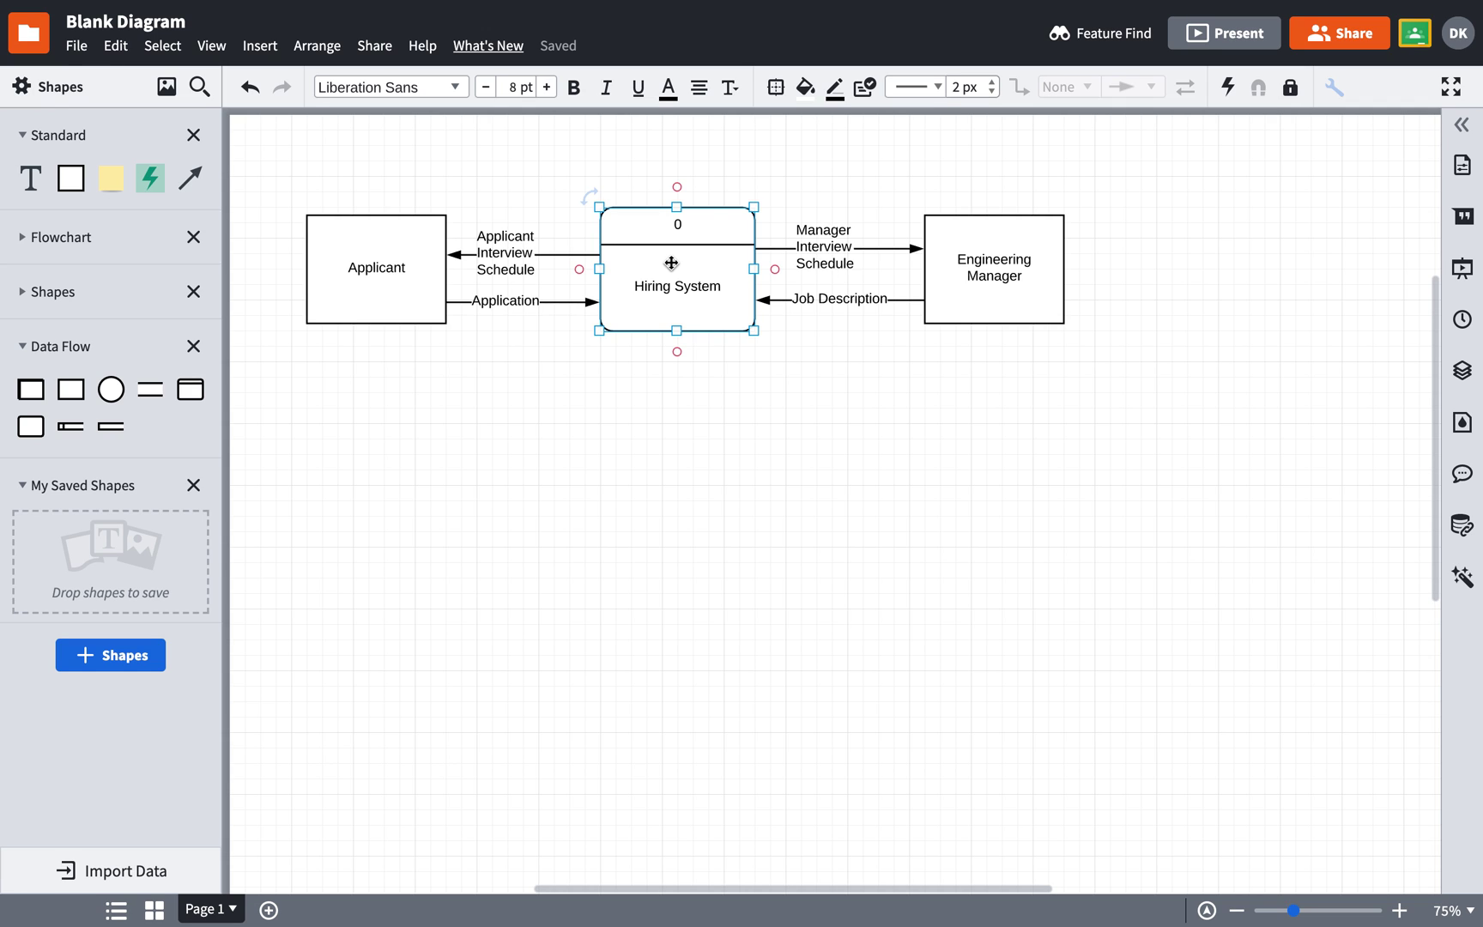
{"action": "left_click", "coordinate": [375, 398]}
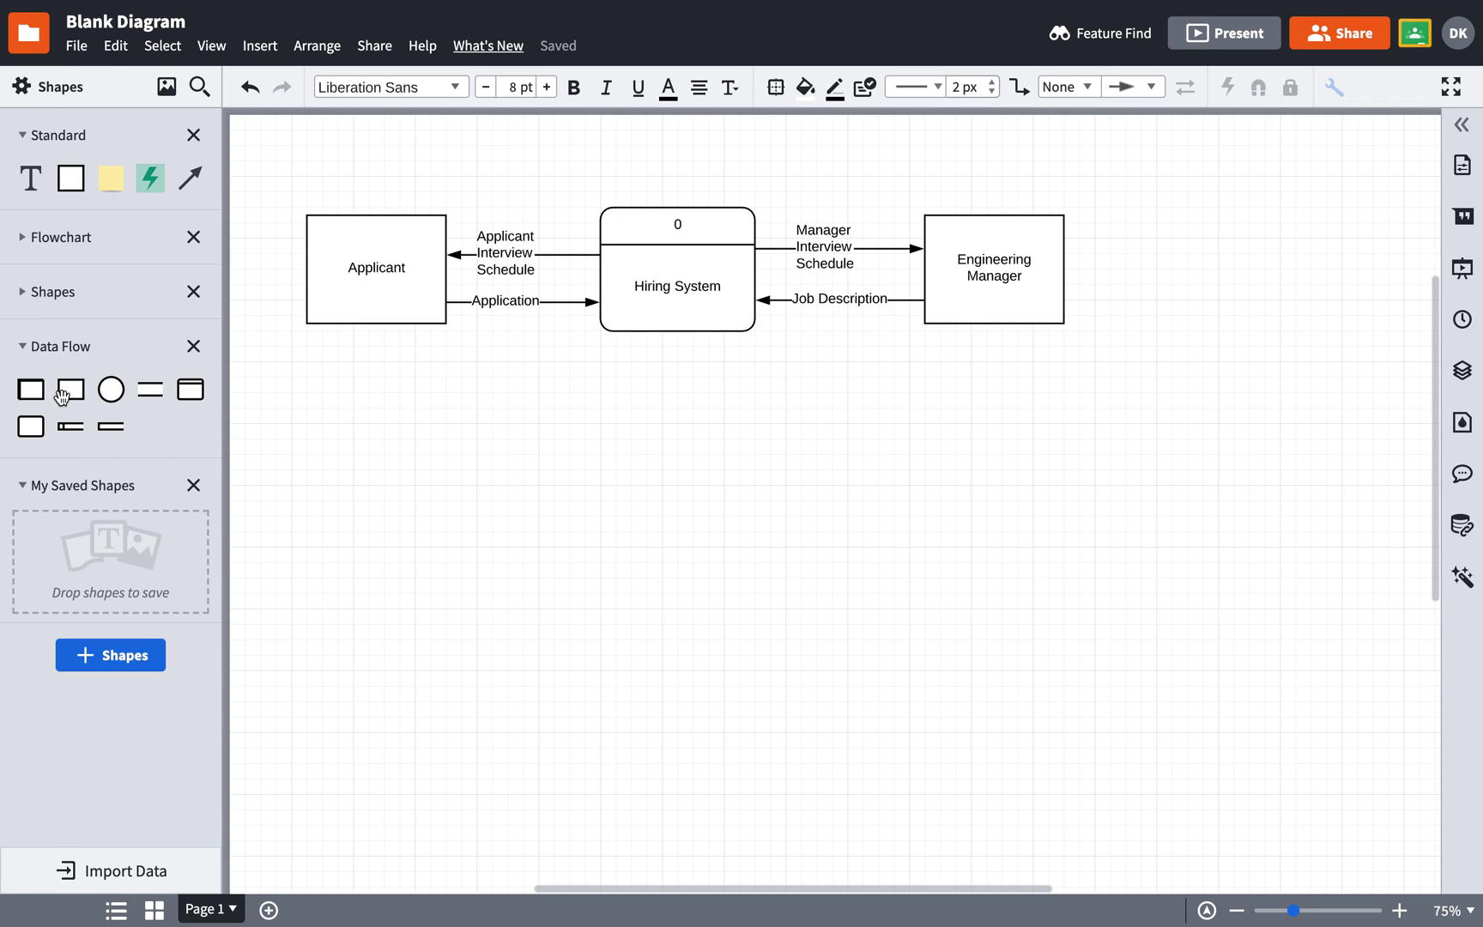
{"action": "left_click_drag", "start_coordinate": [107, 400], "coordinate": [357, 457]}
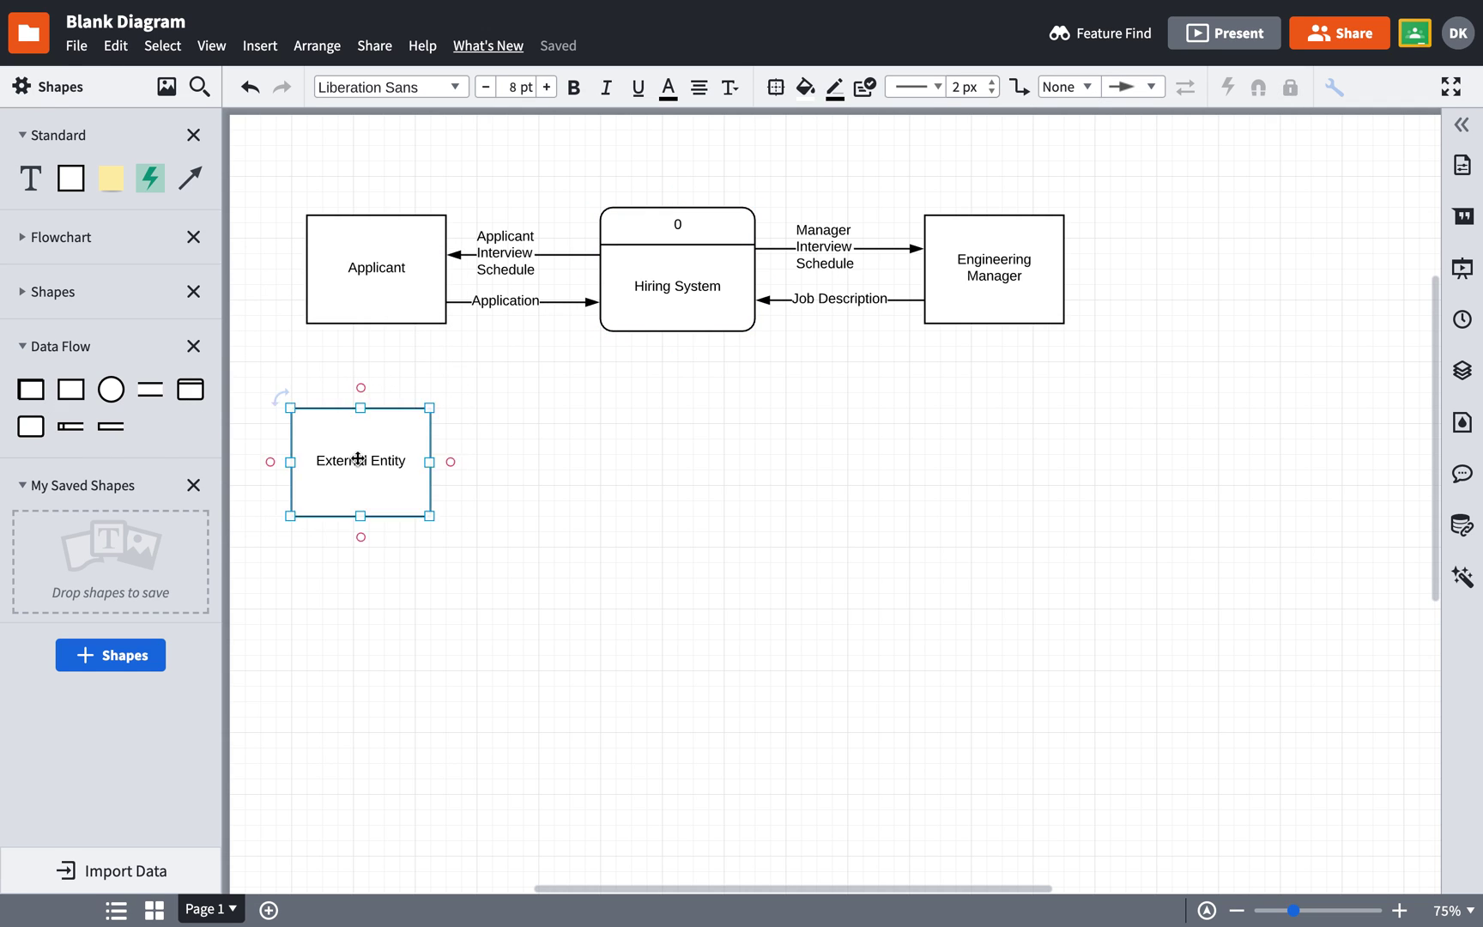
{"action": "double_click", "coordinate": [357, 457]}
{"action": "type", "text": "Appl"}
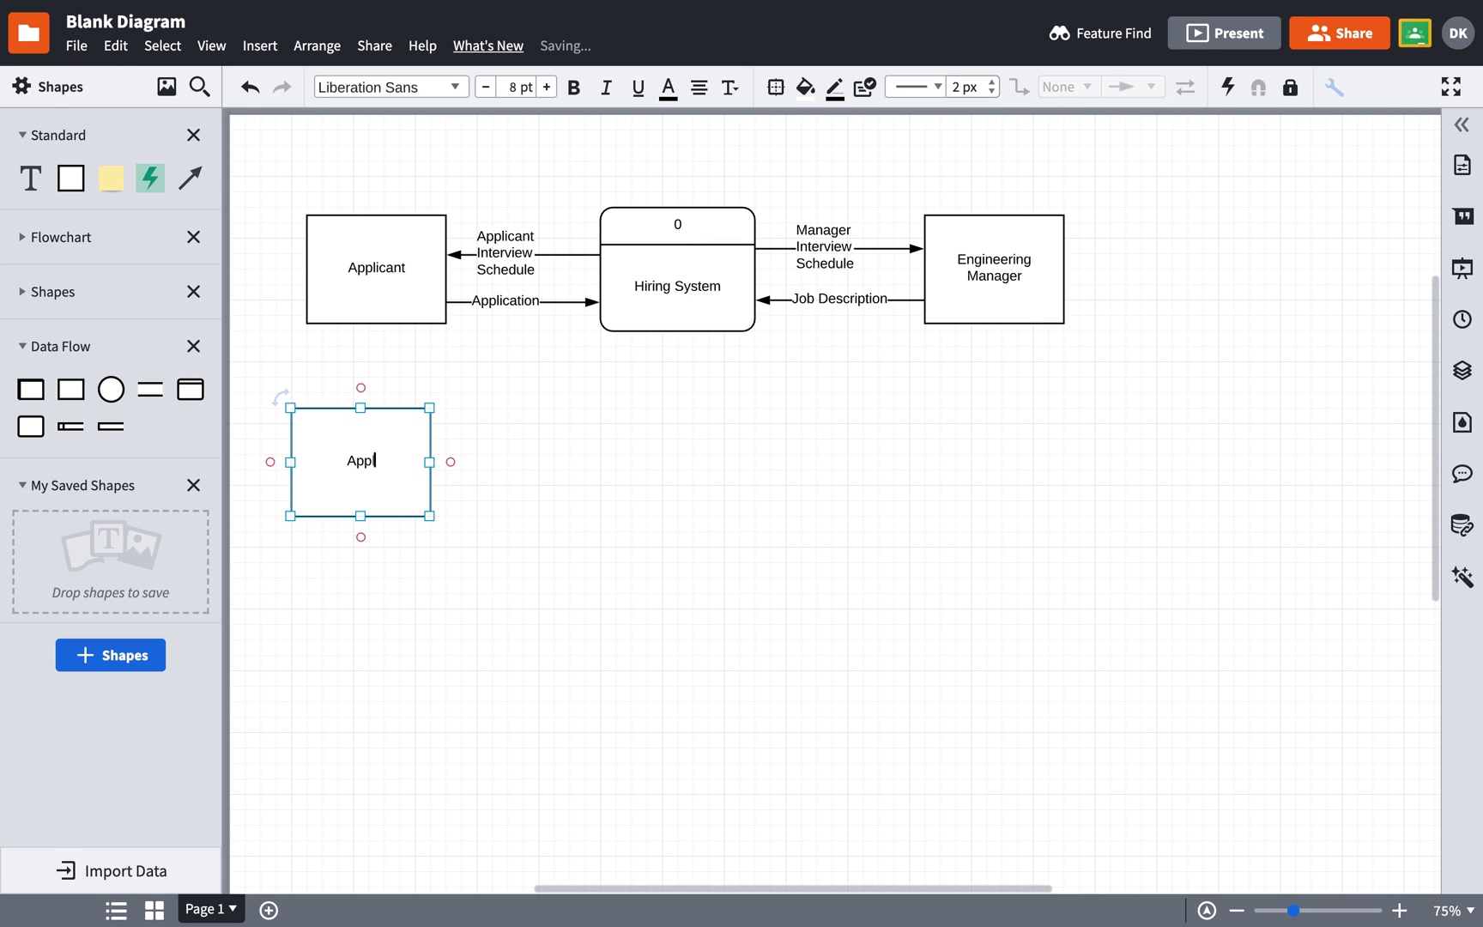
{"action": "type", "text": "icant"}
{"action": "left_click", "coordinate": [648, 495]}
Add a second external entity to the right labelled 'Engineering Manager' on two lines.
{"action": "left_click_drag", "start_coordinate": [83, 397], "coordinate": [917, 450]}
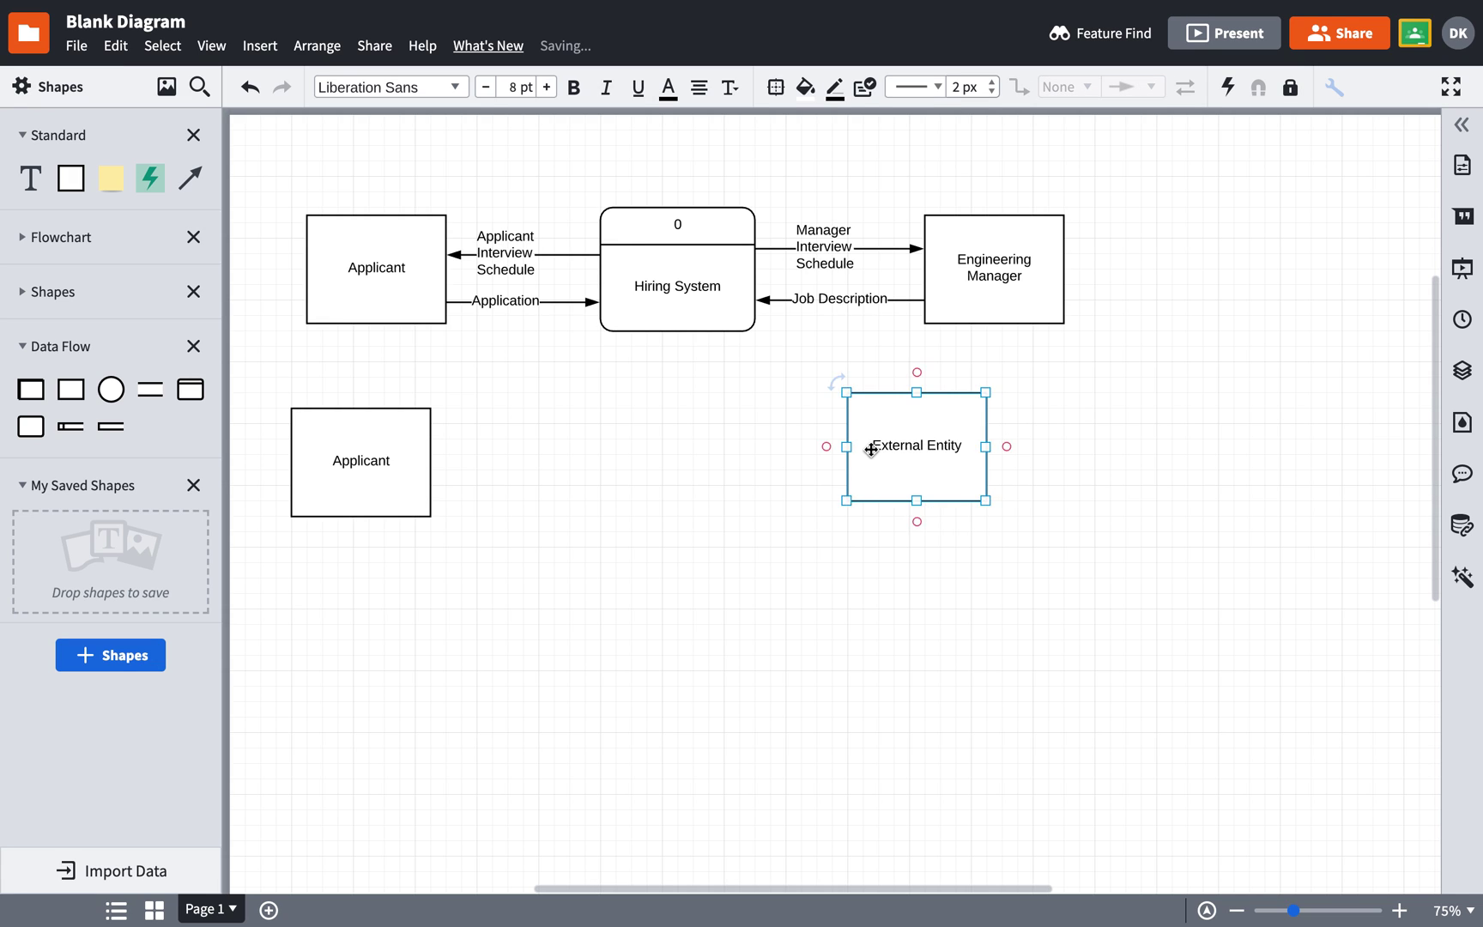
{"action": "double_click", "coordinate": [941, 441]}
{"action": "type", "text": "Engineering"}
{"action": "key", "text": "Return"}
{"action": "type", "text": "Manager"}
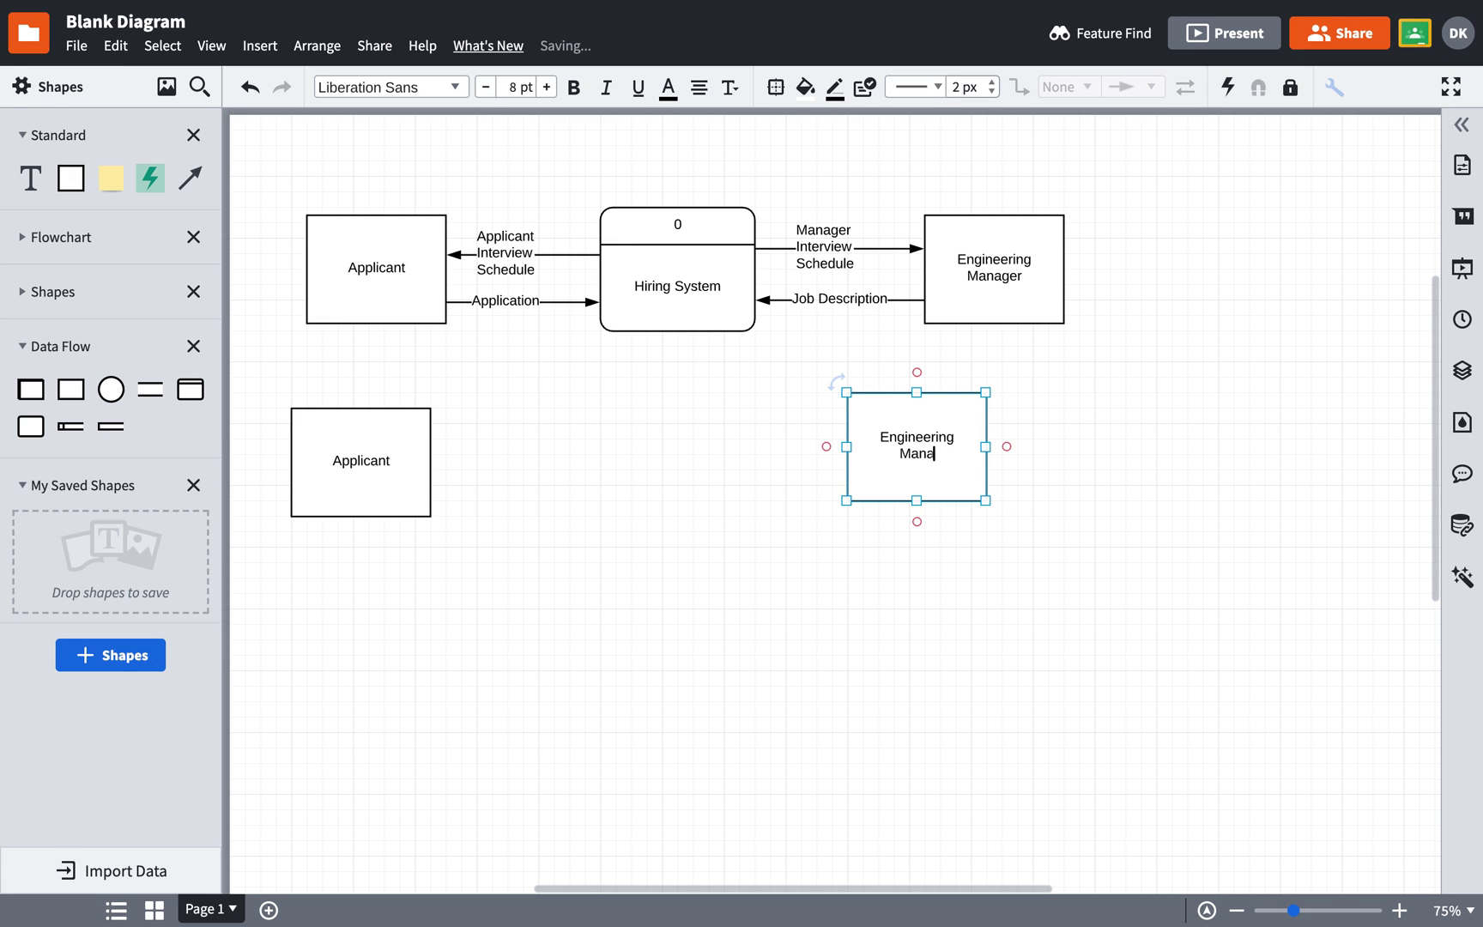
{"action": "left_click", "coordinate": [1022, 579]}
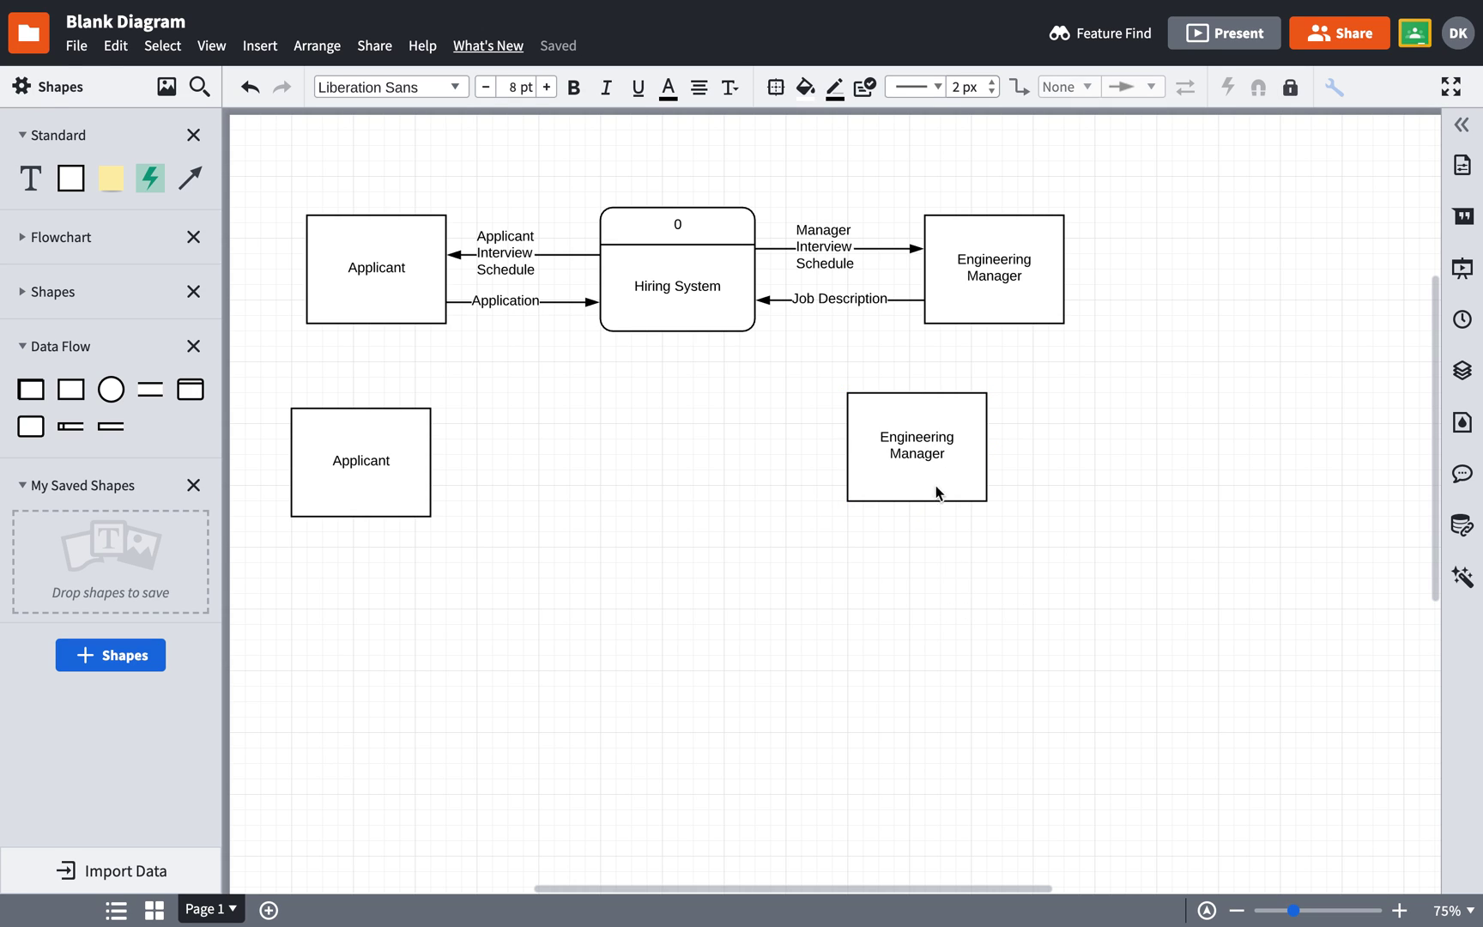
Level Engineering Manager with Applicant and place process 'Create Job Opening' between them.
{"action": "left_click_drag", "start_coordinate": [907, 454], "coordinate": [988, 460]}
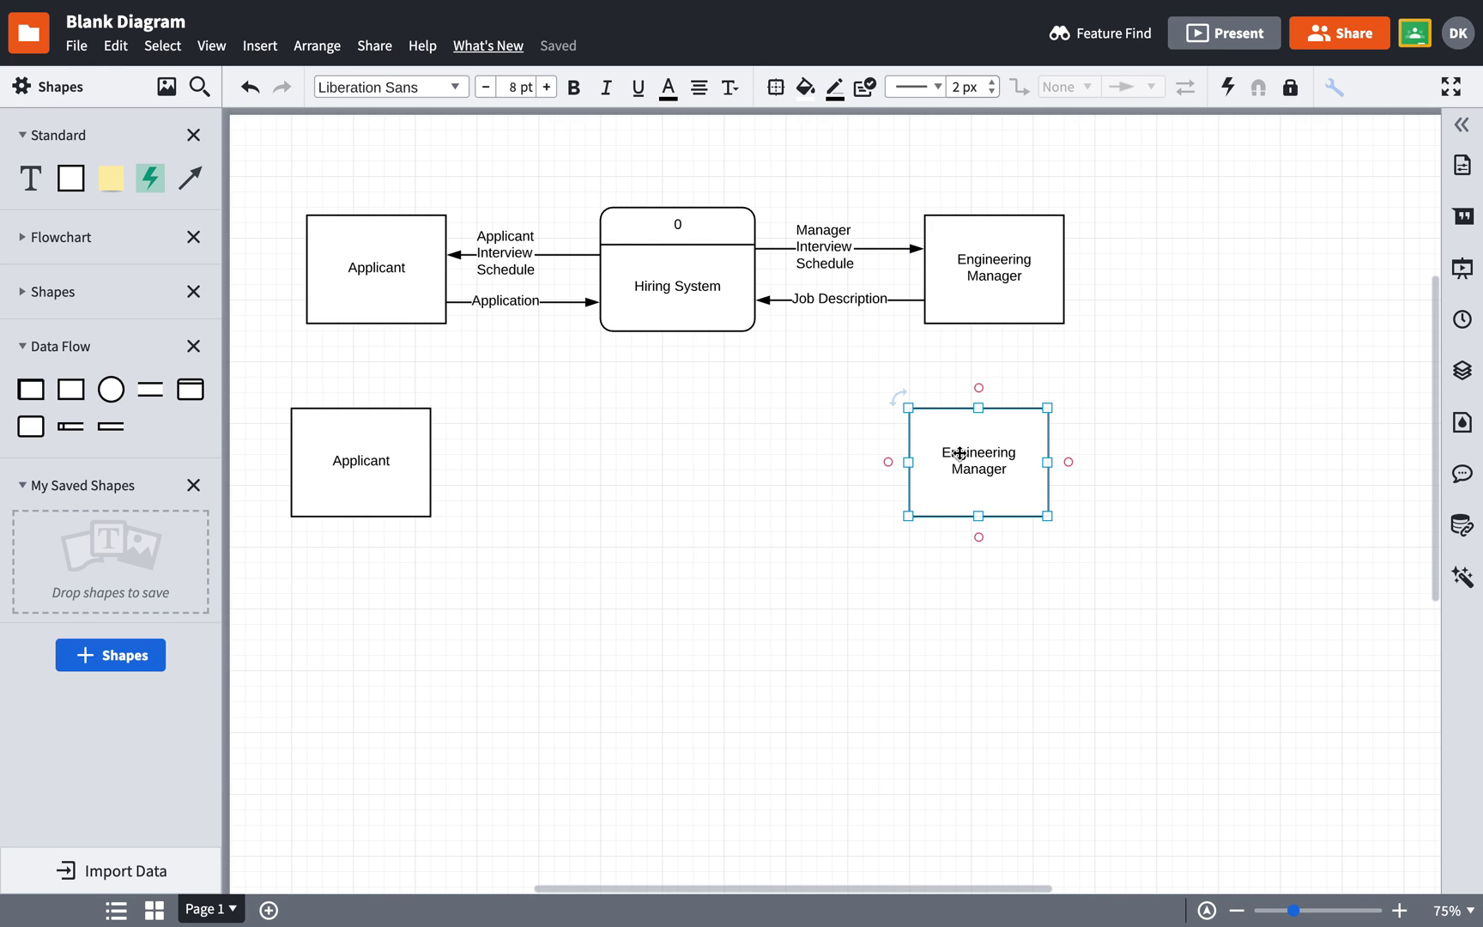
{"action": "mouse_move", "coordinate": [197, 391]}
{"action": "left_click_drag", "start_coordinate": [197, 391], "coordinate": [767, 457]}
{"action": "double_click", "coordinate": [756, 473]}
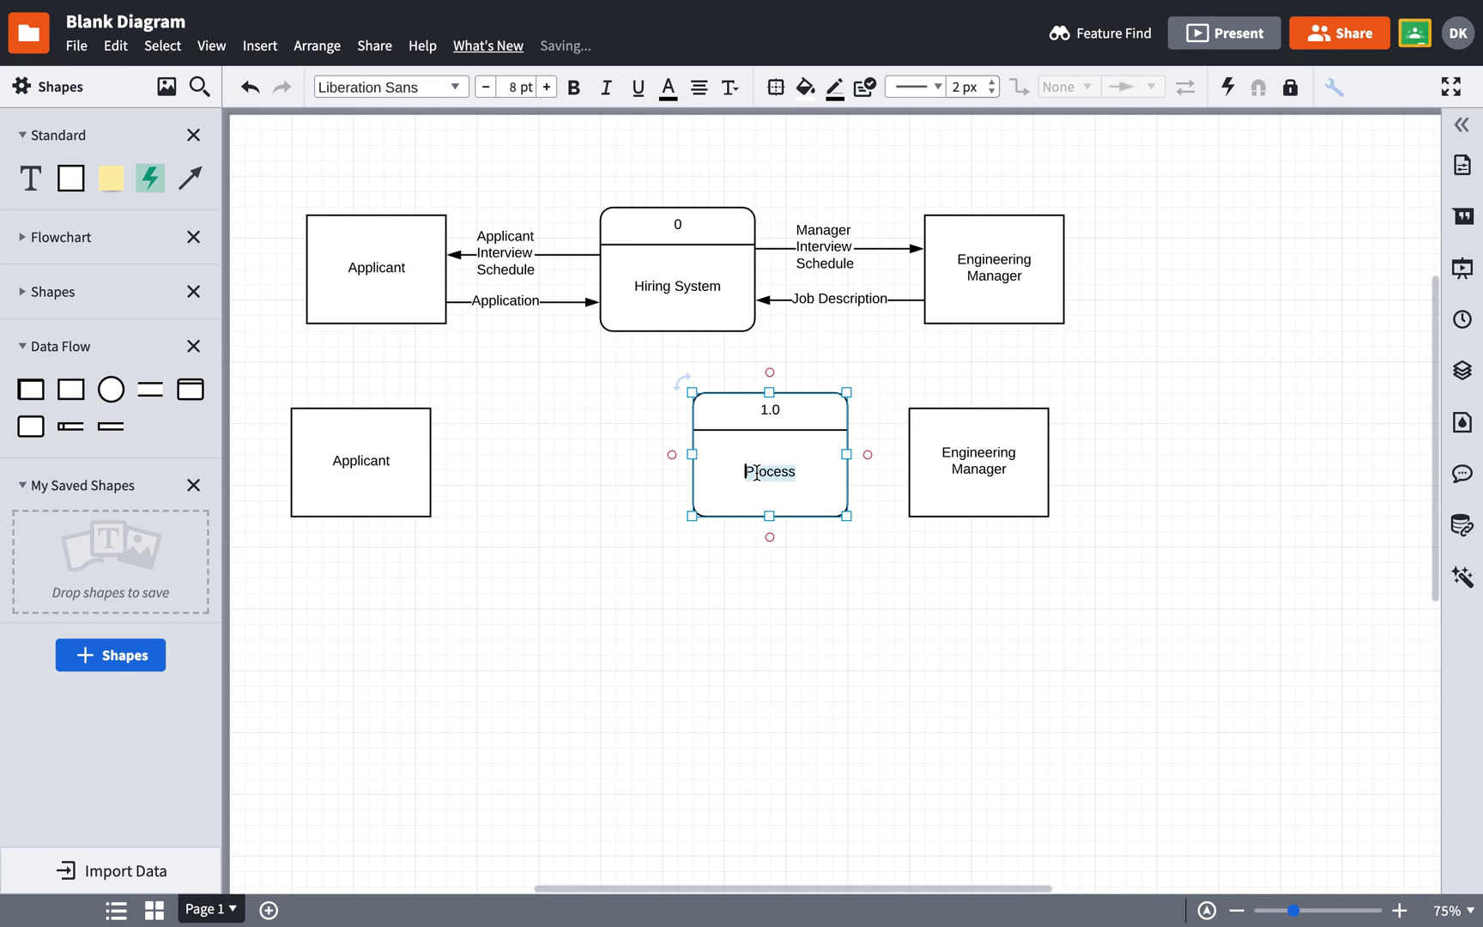
{"action": "type", "text": "Create"}
{"action": "key", "text": "Return"}
{"action": "type", "text": "Job O"}
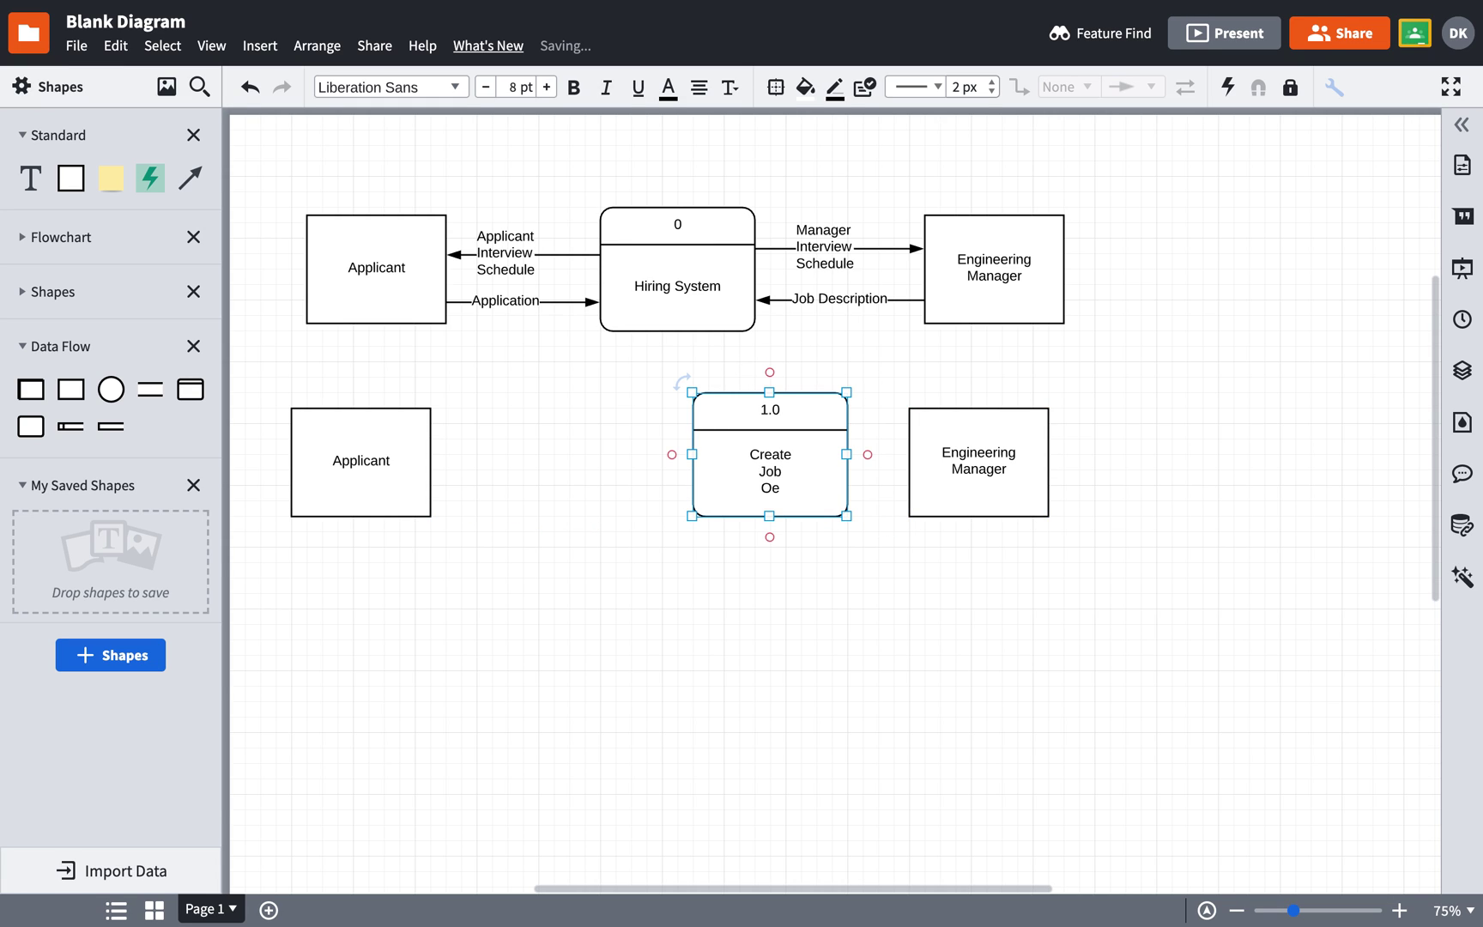
{"action": "type", "text": "pening"}
{"action": "left_click_drag", "start_coordinate": [983, 430], "coordinate": [1064, 441]}
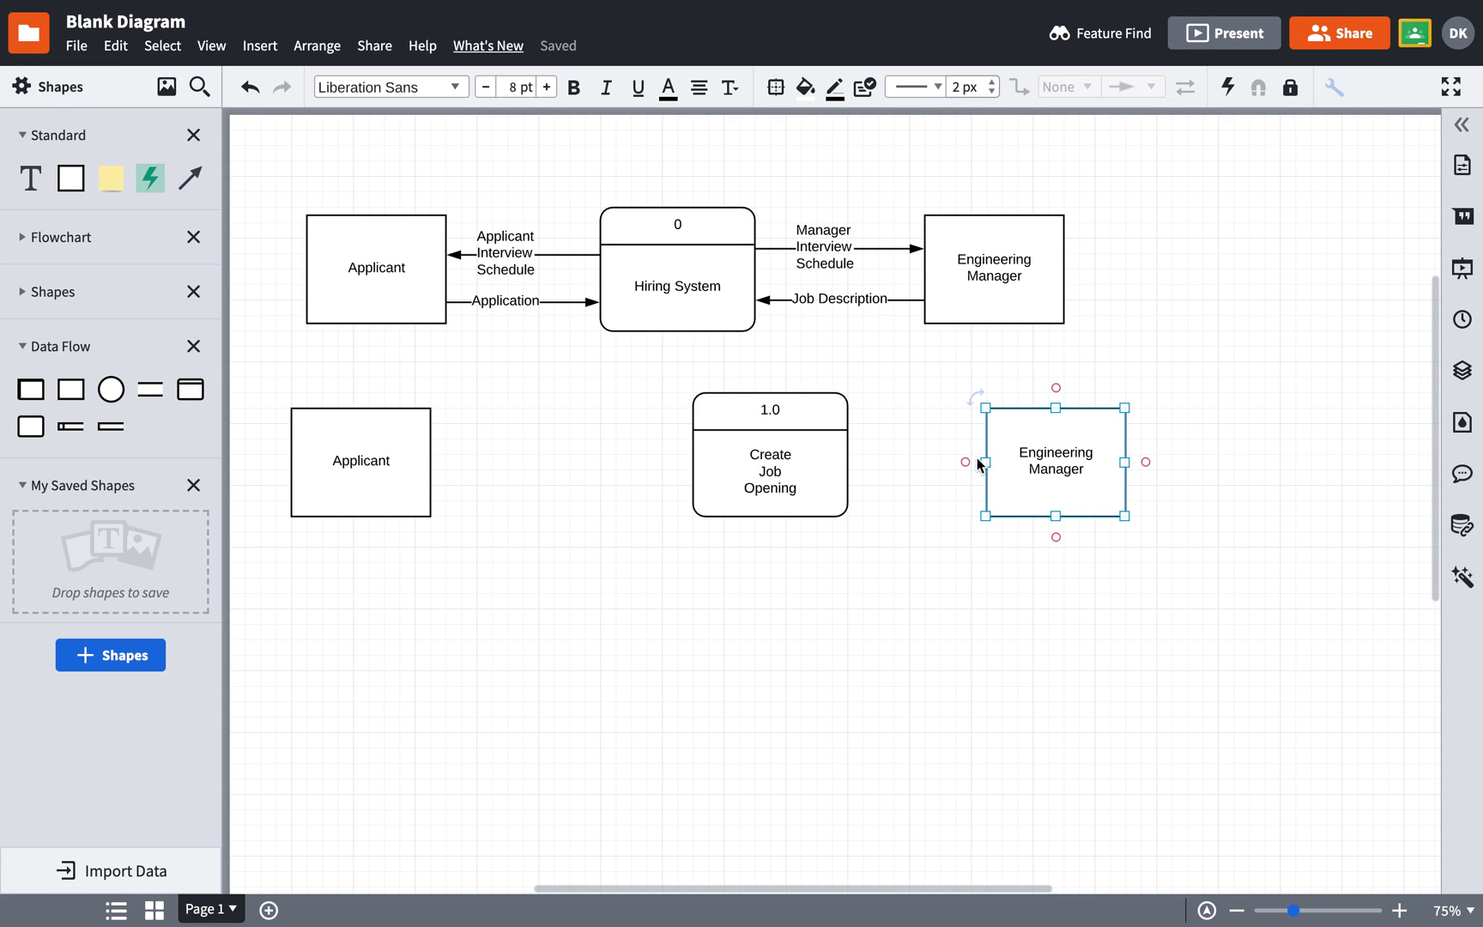
Draw a 'Job Description' flow from Engineering Manager into Create Job Opening.
{"action": "left_click_drag", "start_coordinate": [966, 462], "coordinate": [829, 462]}
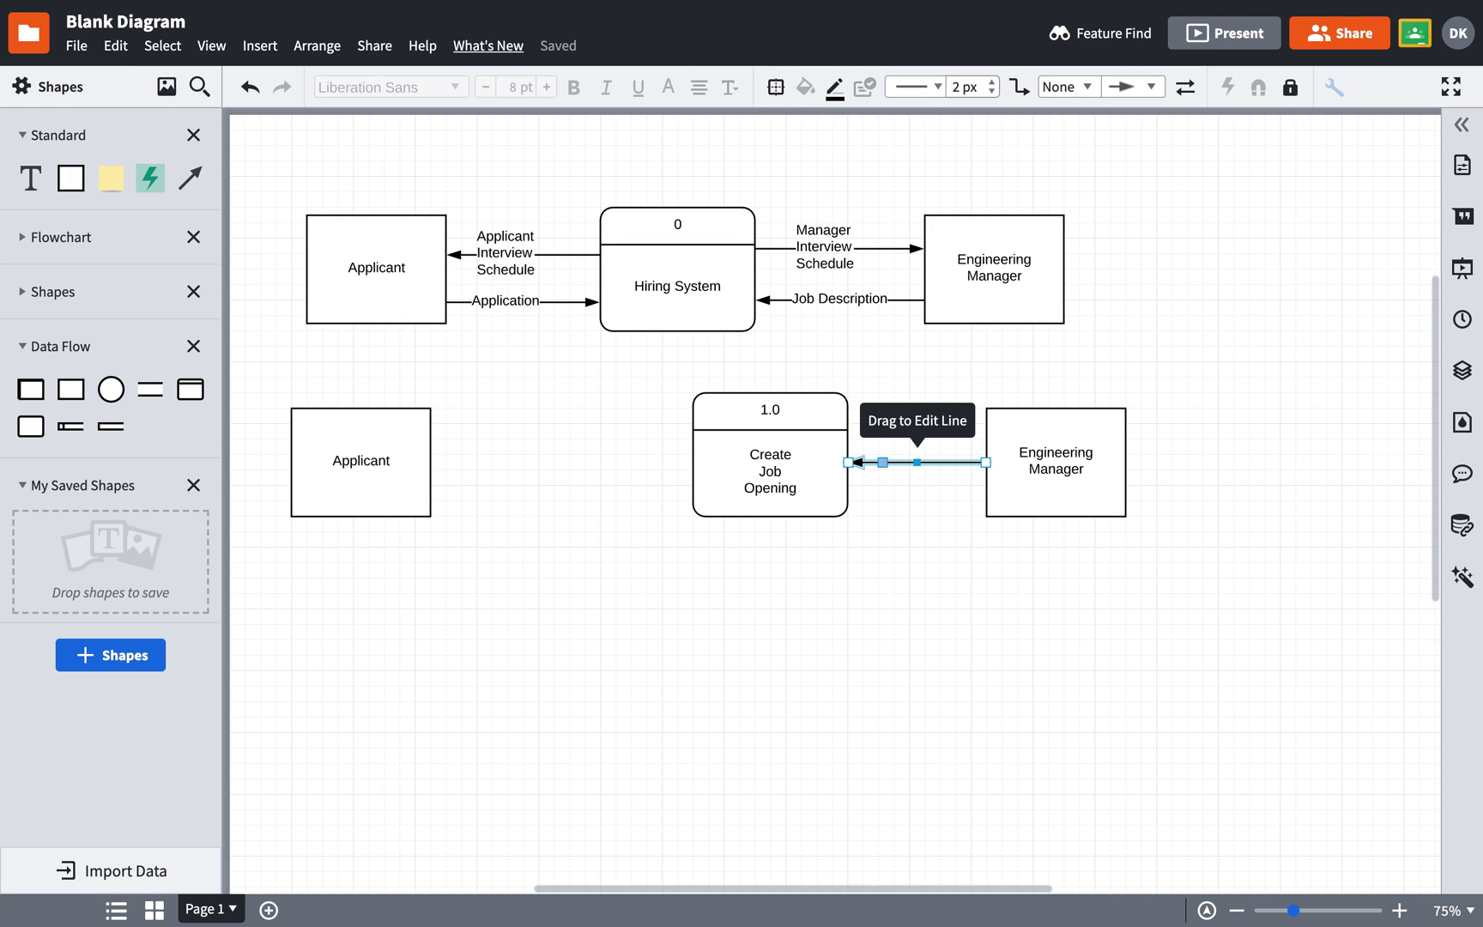
{"action": "double_click", "coordinate": [903, 462]}
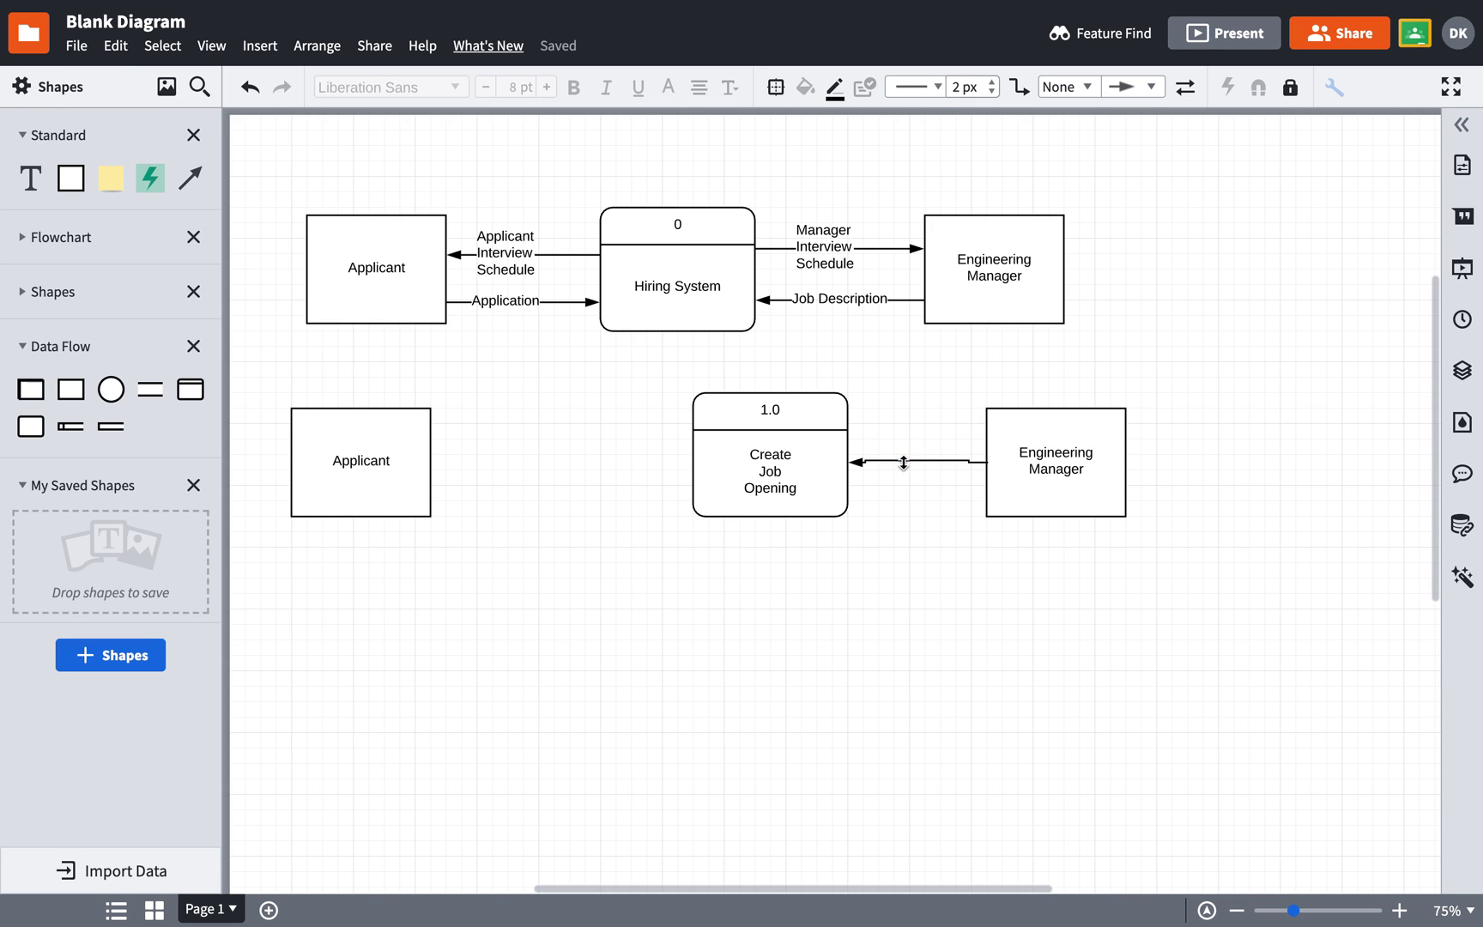
{"action": "type", "text": "Job"}
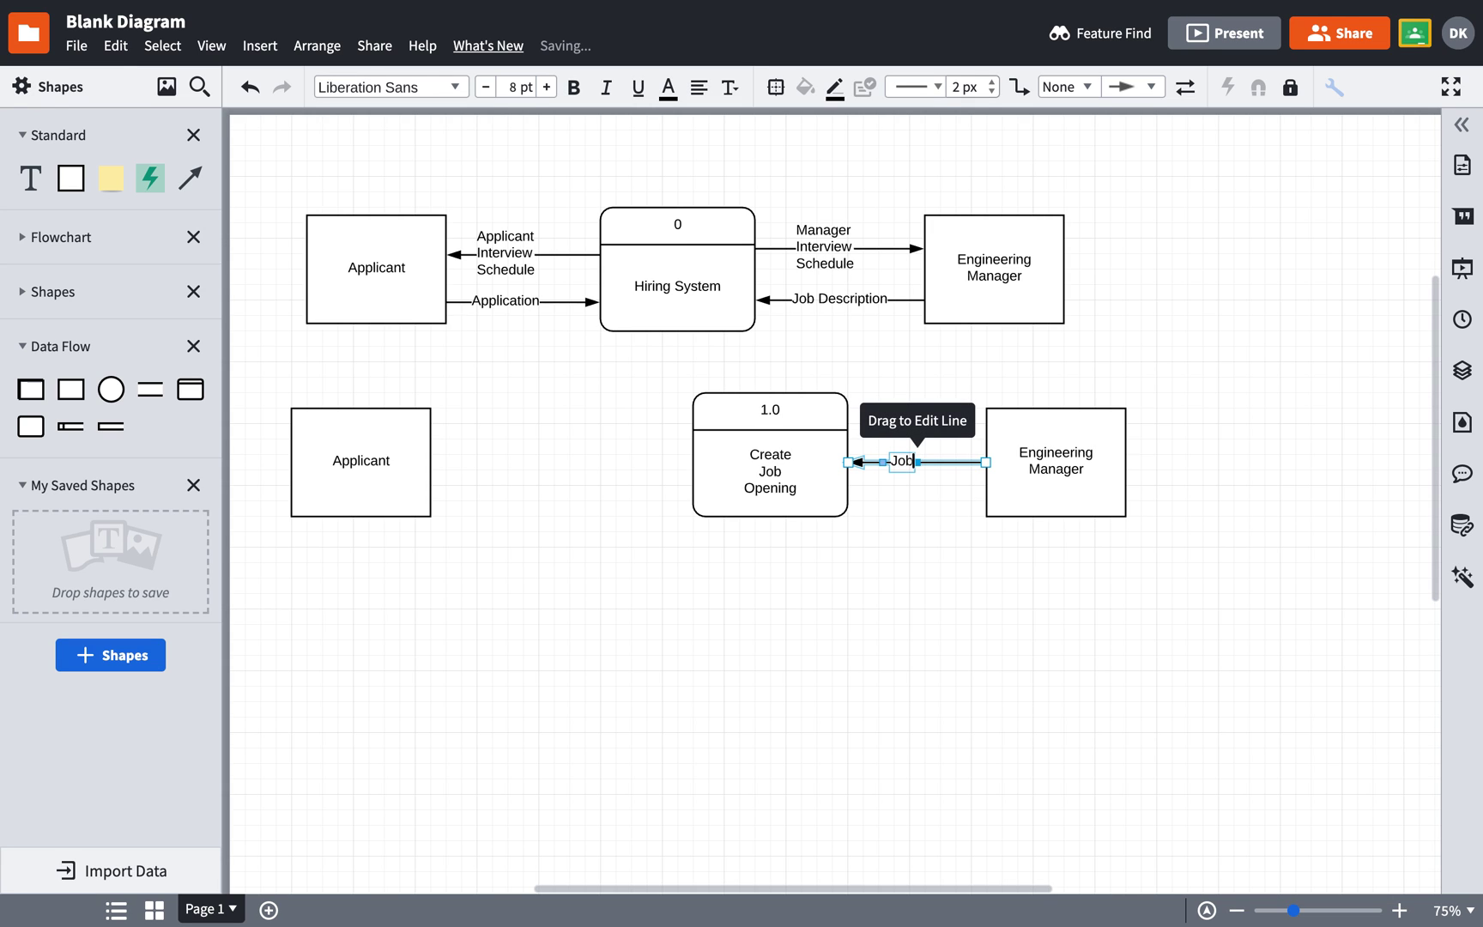
{"action": "type", "text": " Description"}
{"action": "key", "text": "Escape"}
{"action": "left_click_drag", "start_coordinate": [888, 466], "coordinate": [916, 465]}
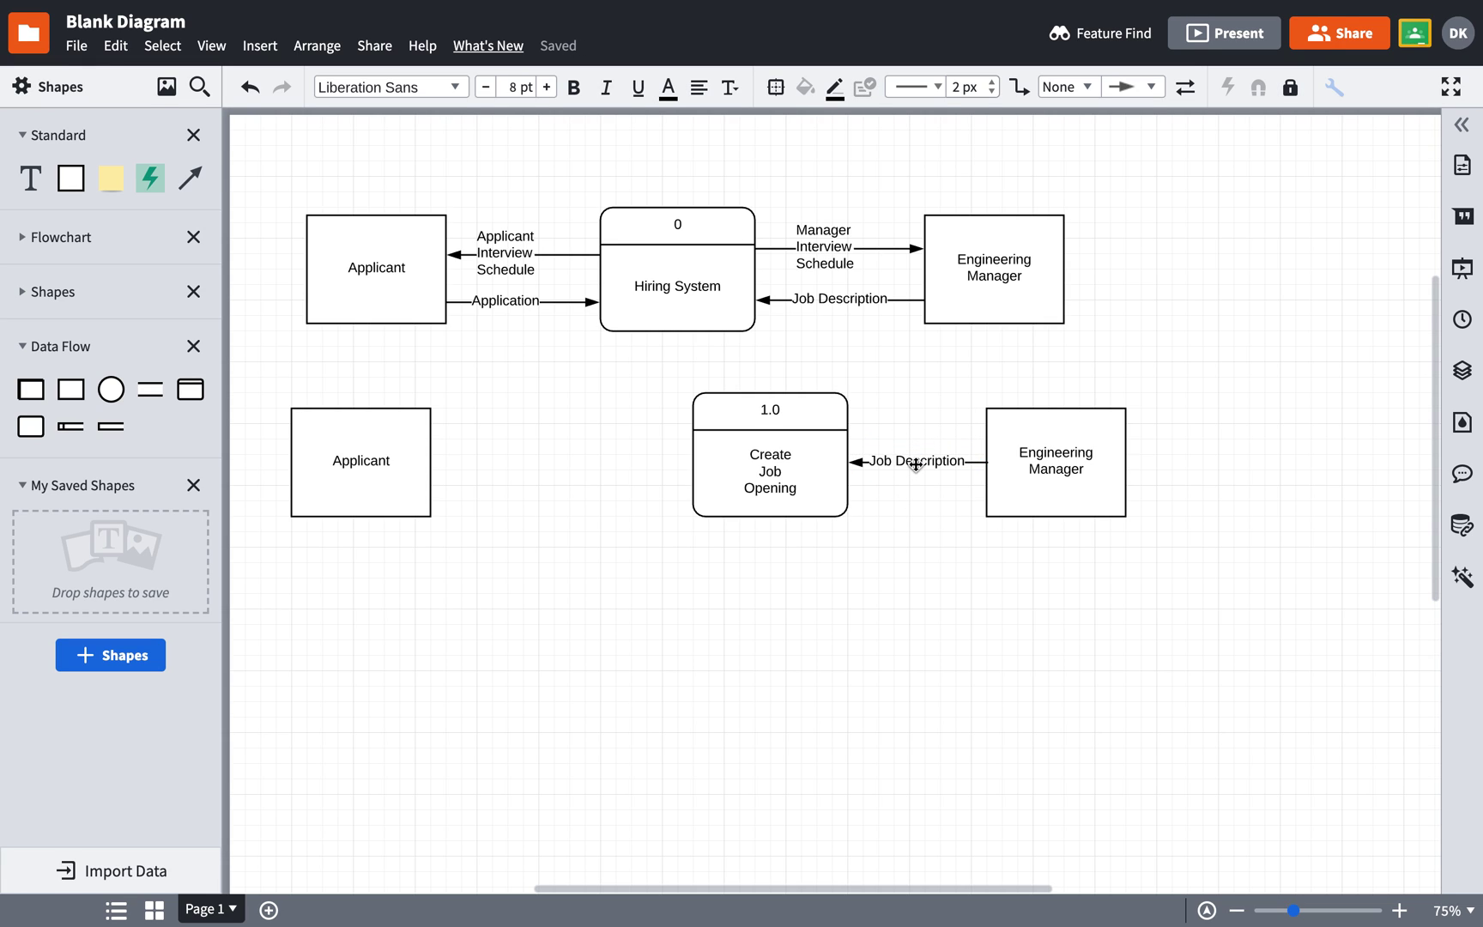
{"action": "left_click", "coordinate": [901, 564]}
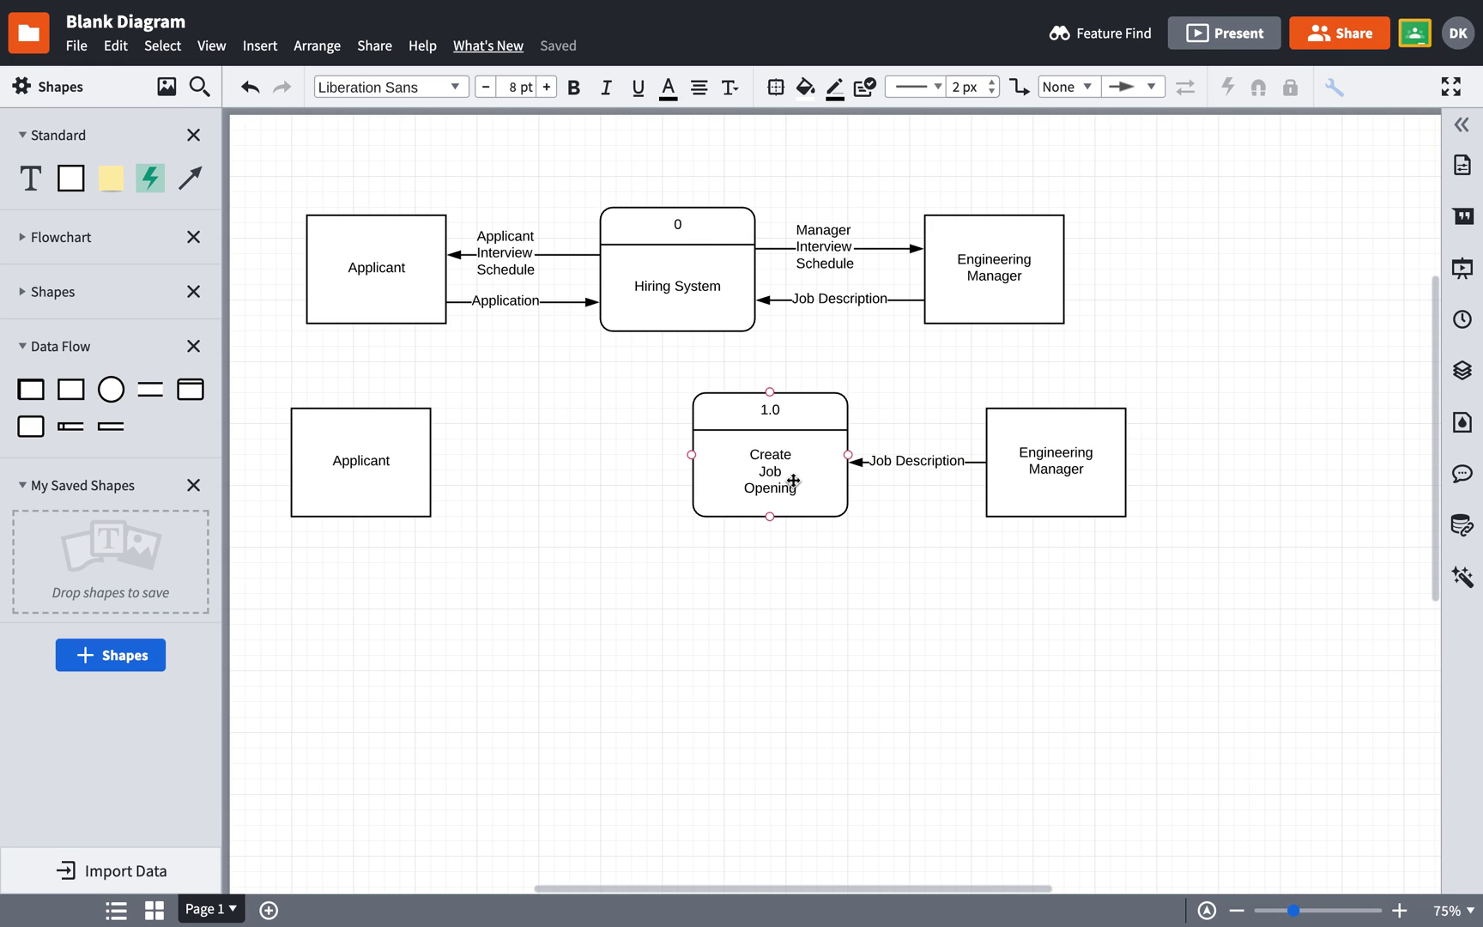
Add a 'Job DB' data store fed by Create Job Opening, and a second process beside Applicant.
{"action": "mouse_move", "coordinate": [66, 426]}
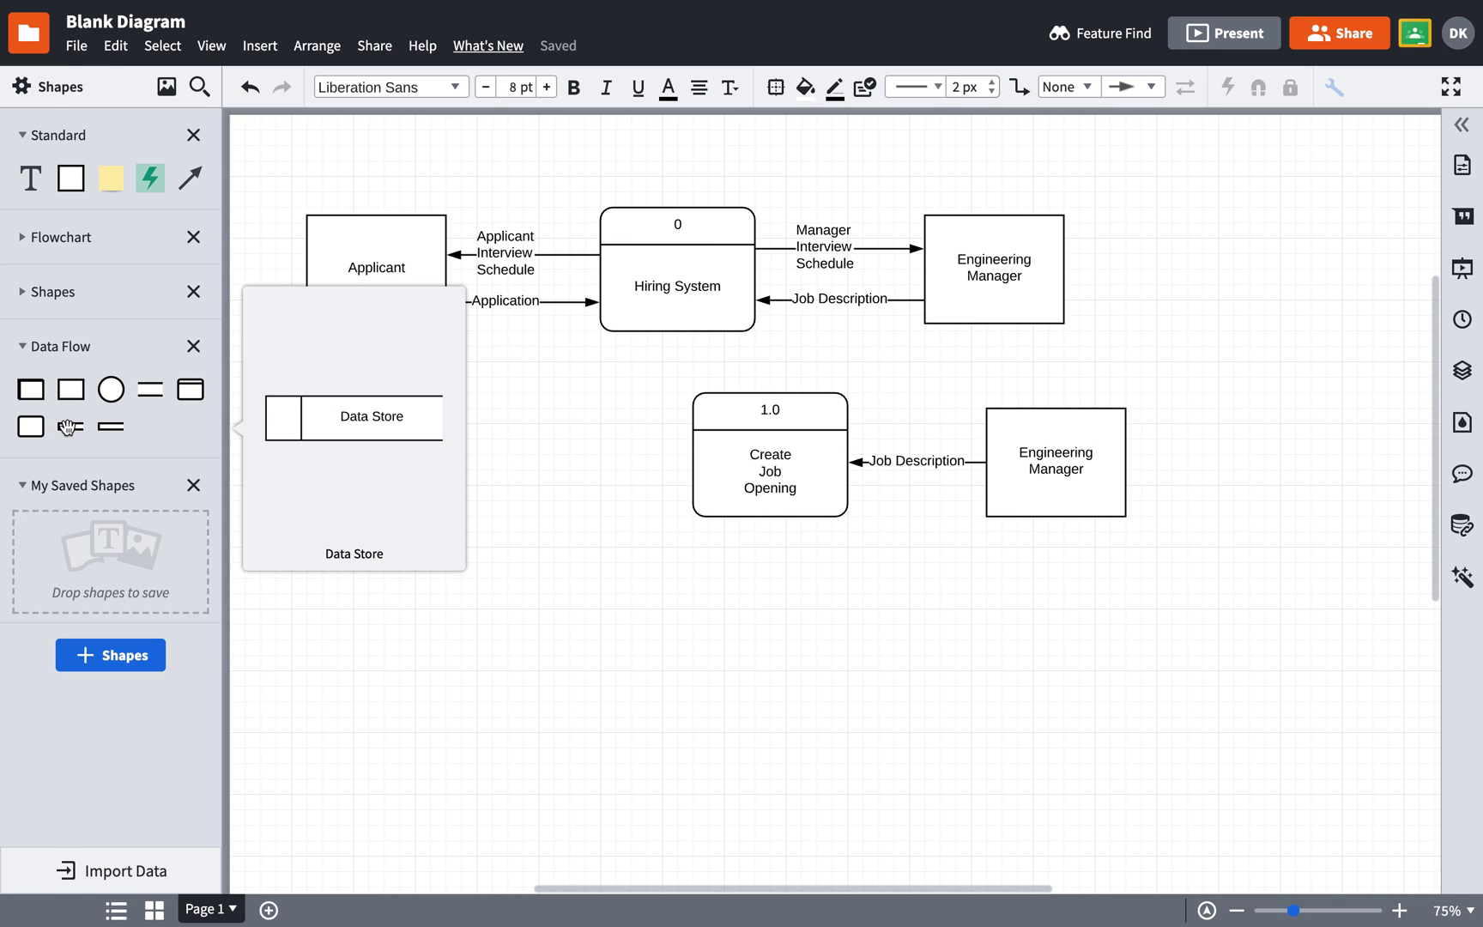
{"action": "left_click_drag", "start_coordinate": [67, 426], "coordinate": [777, 613]}
{"action": "left_click_drag", "start_coordinate": [775, 513], "coordinate": [772, 607]}
{"action": "double_click", "coordinate": [771, 607]}
{"action": "type", "text": "Job DB"}
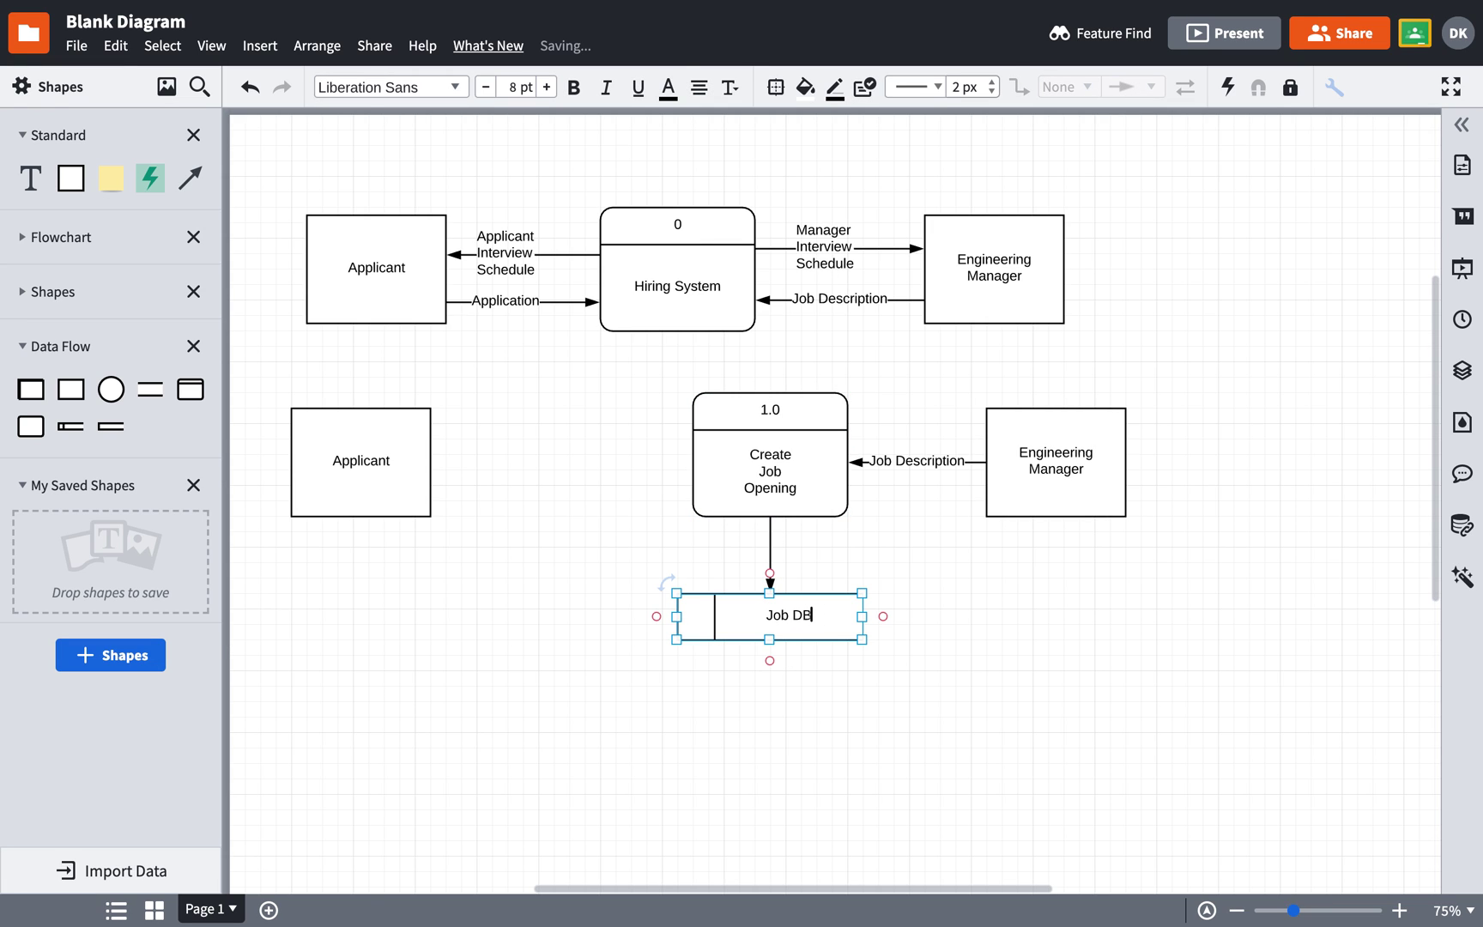
{"action": "left_click", "coordinate": [916, 635]}
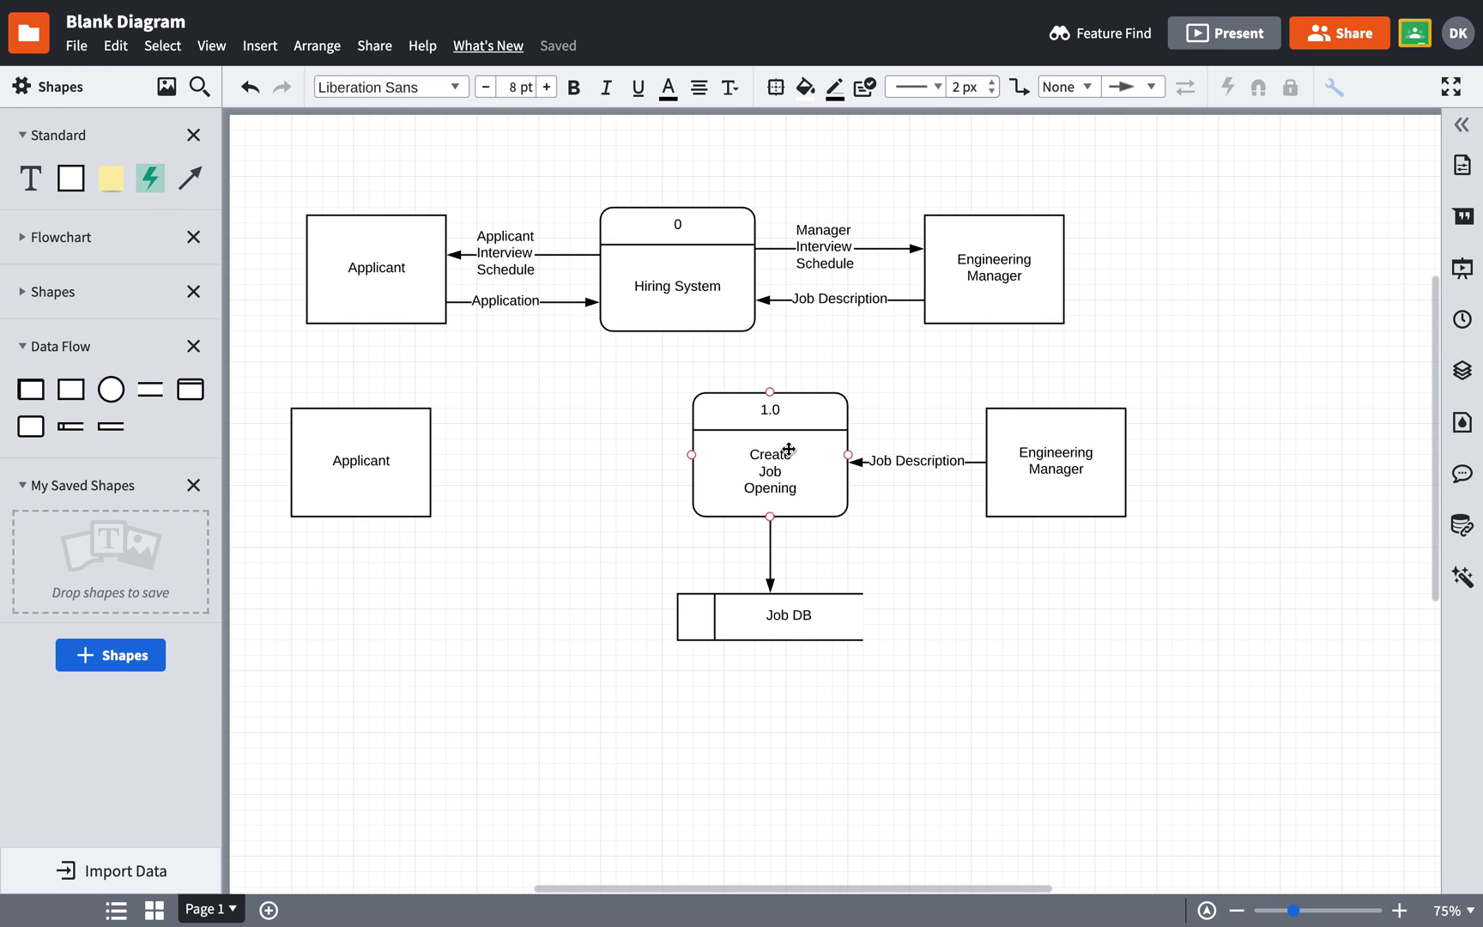
{"action": "left_click_drag", "start_coordinate": [190, 390], "coordinate": [586, 444]}
Renumber the new process to 2.0.
{"action": "double_click", "coordinate": [592, 410]}
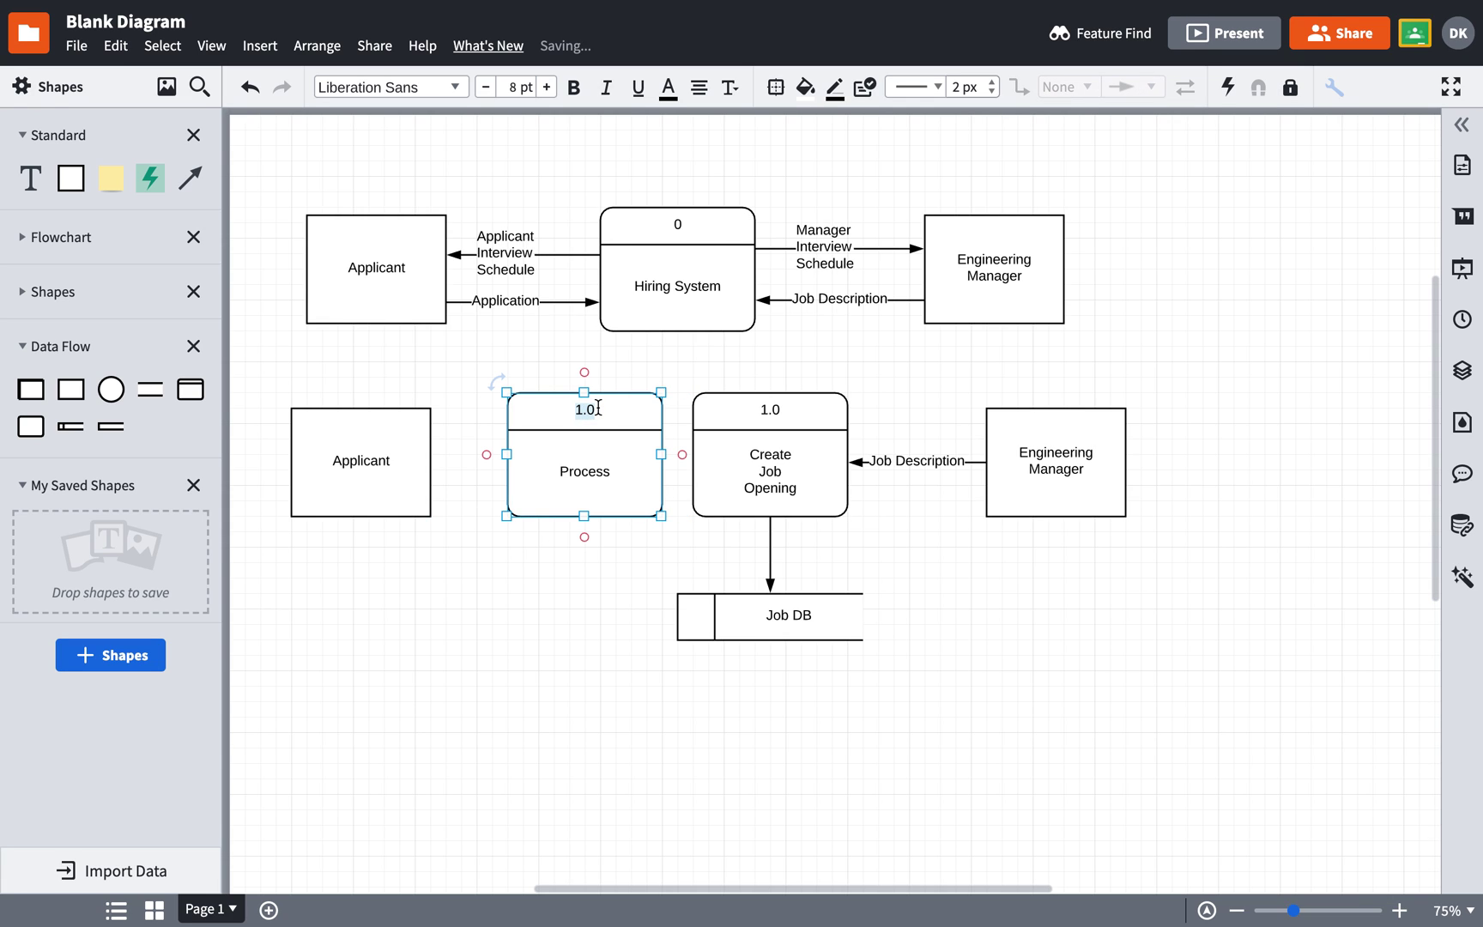
{"action": "key", "text": "BackSpace"}
{"action": "type", "text": "2.0"}
{"action": "left_click", "coordinate": [541, 593]}
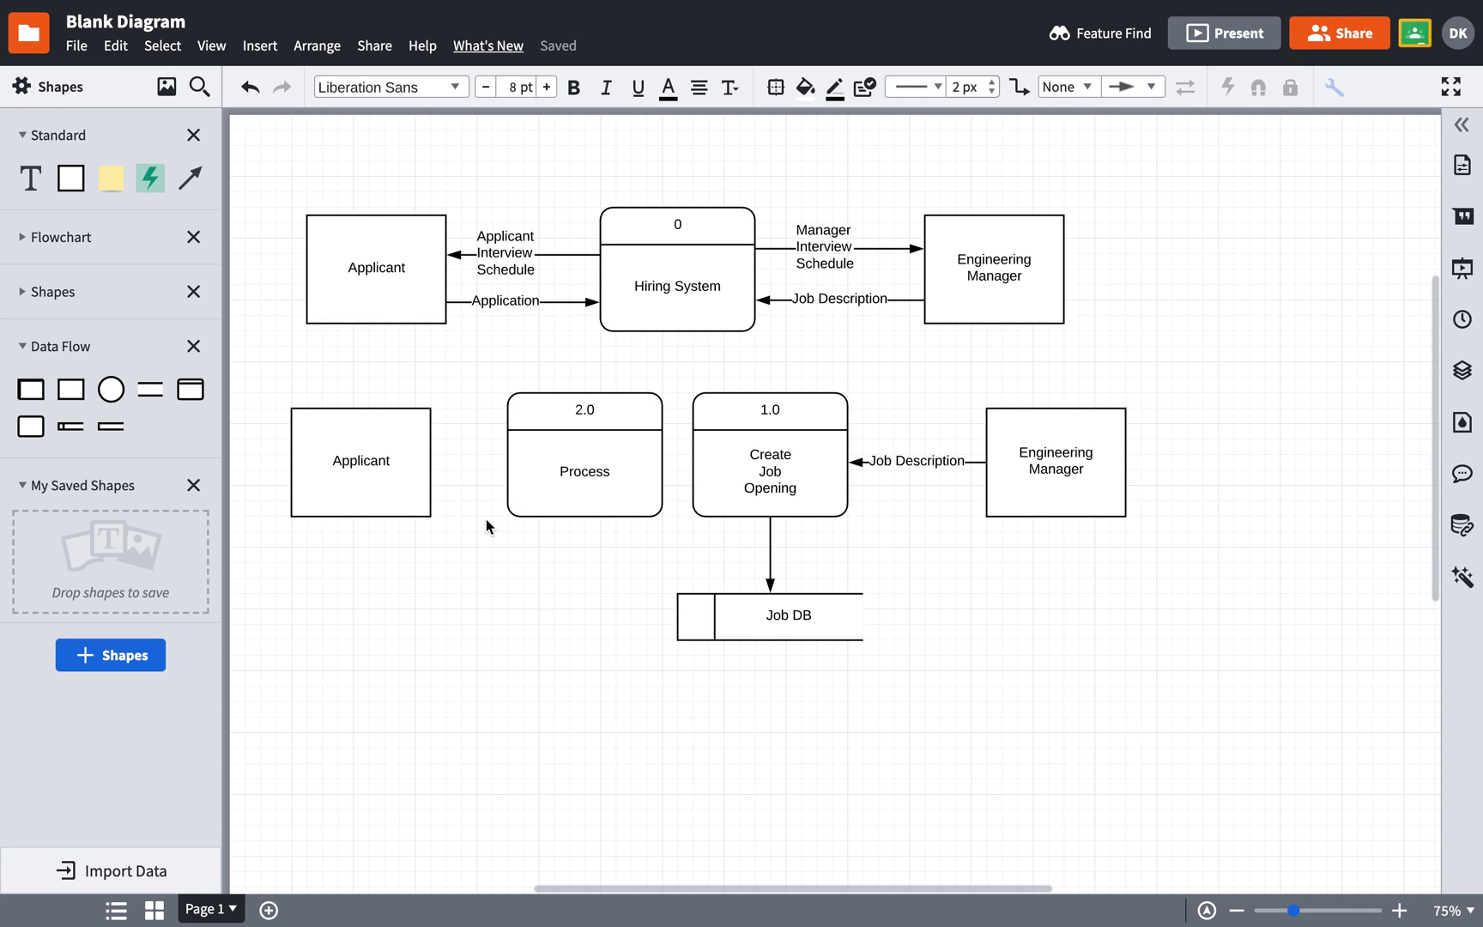
Connect Applicant to process 2.0 with a flow labelled 'Application'.
{"action": "left_click_drag", "start_coordinate": [431, 462], "coordinate": [508, 462]}
{"action": "double_click", "coordinate": [456, 461]}
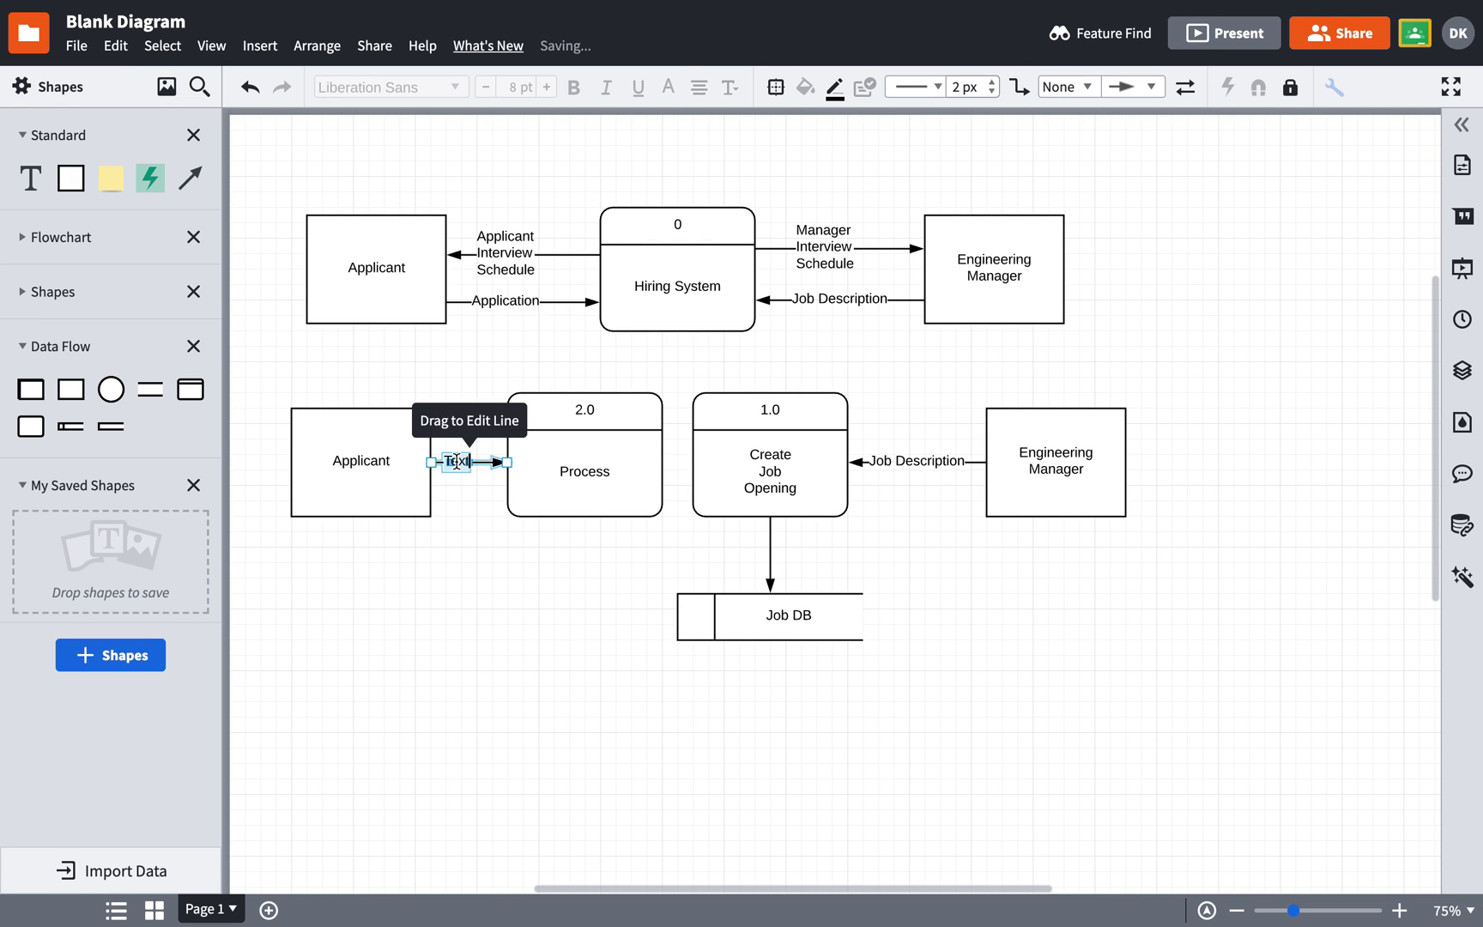
{"action": "type", "text": "Application"}
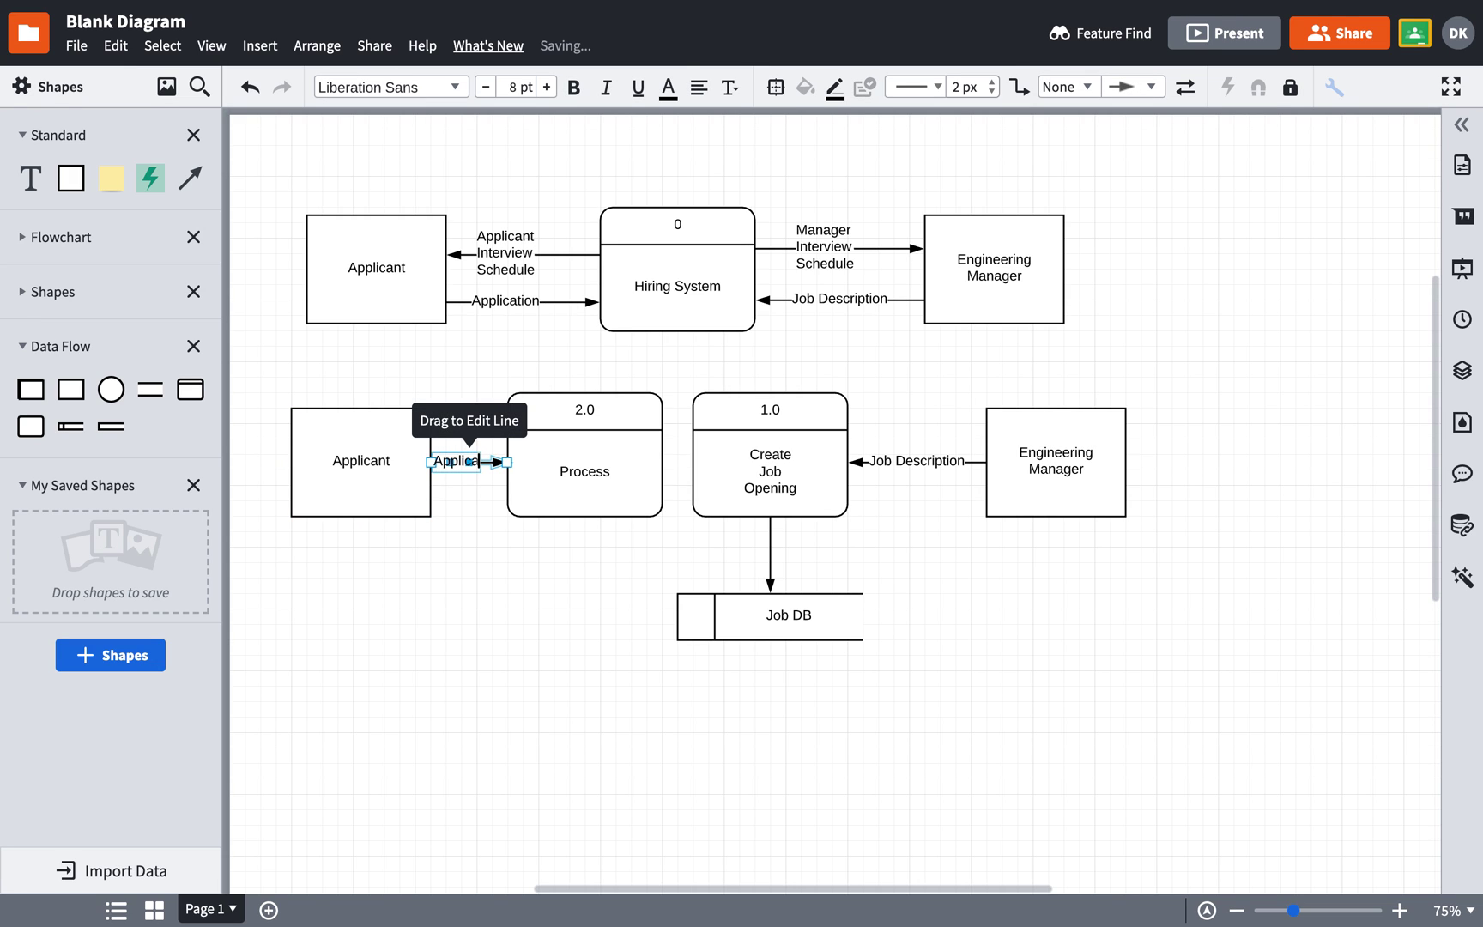
{"action": "left_click", "coordinate": [888, 625]}
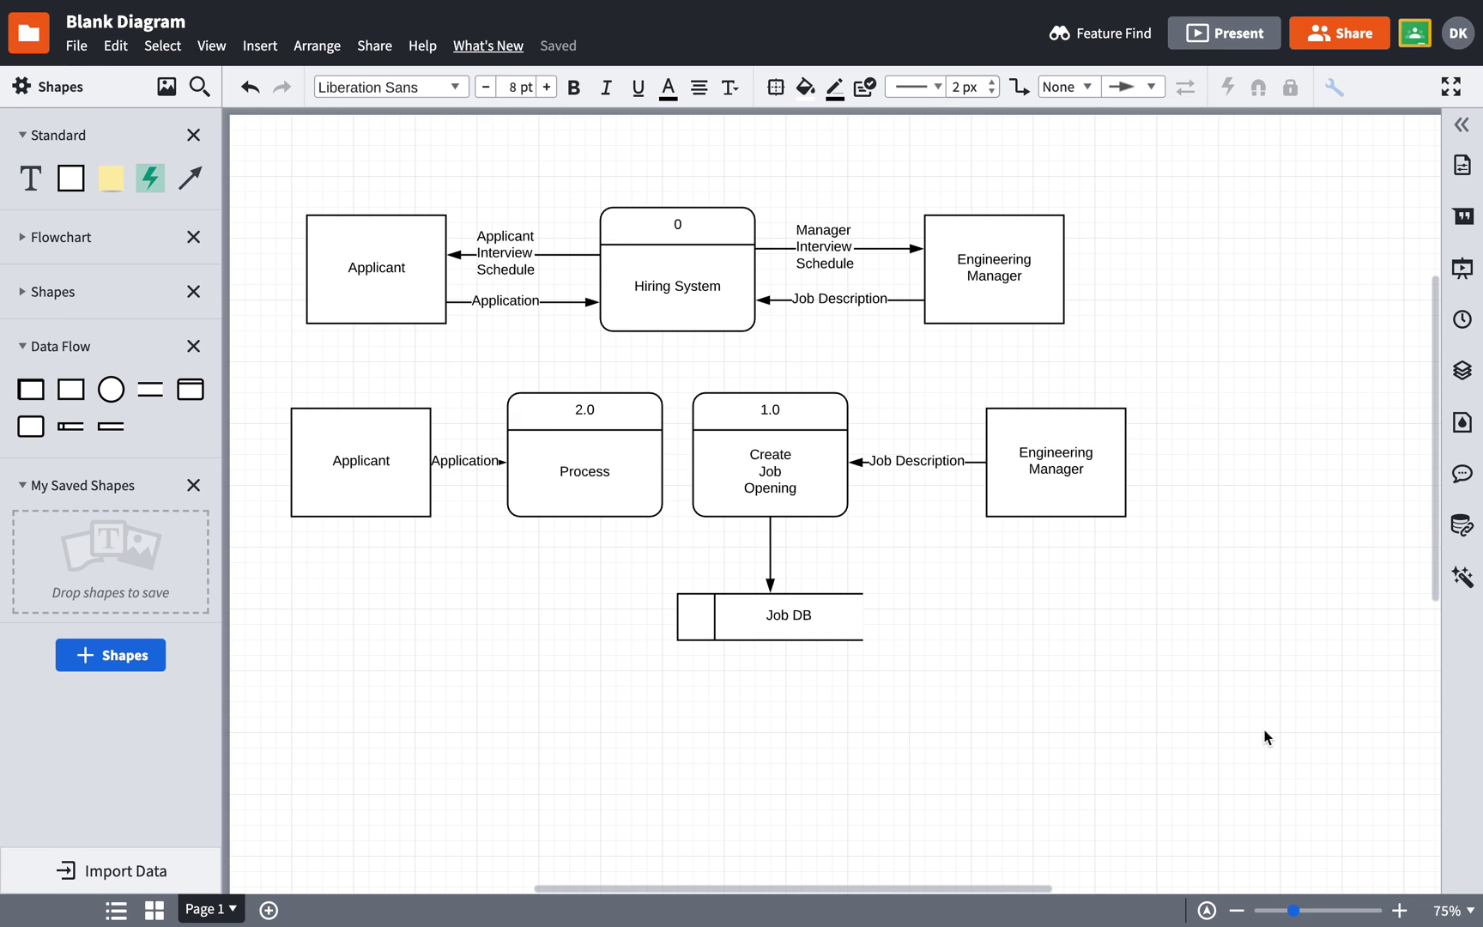
Shift Create Job Opening, Job DB and Engineering Manager right, and nudge process 2.0 right.
{"action": "left_click_drag", "start_coordinate": [1266, 730], "coordinate": [678, 386]}
{"action": "left_click_drag", "start_coordinate": [755, 430], "coordinate": [850, 439]}
{"action": "left_click_drag", "start_coordinate": [592, 445], "coordinate": [644, 452]}
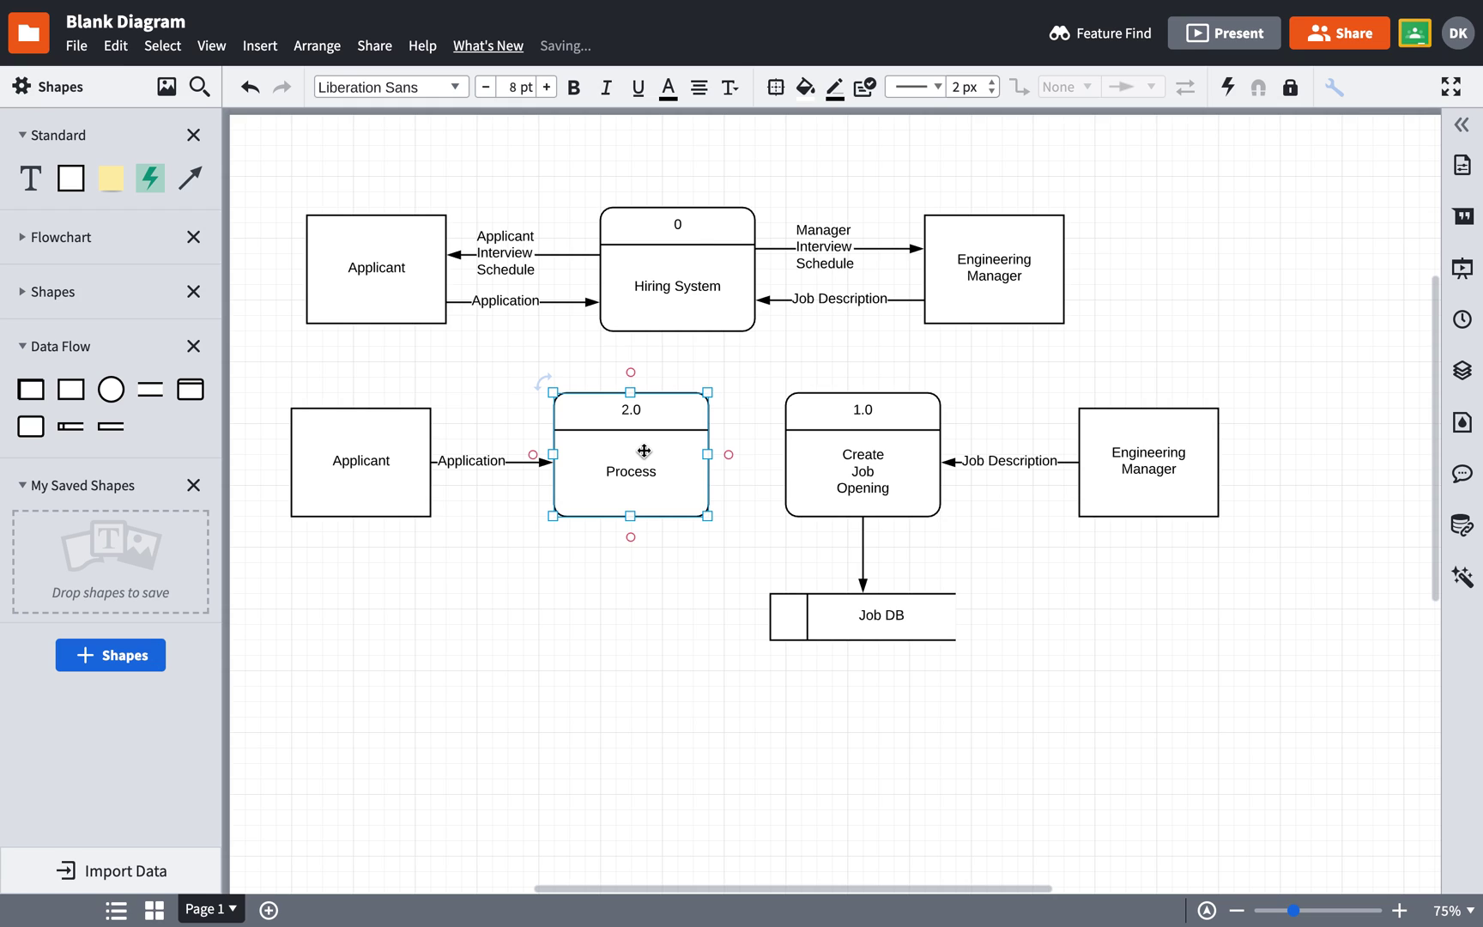
{"action": "left_click", "coordinate": [591, 615]}
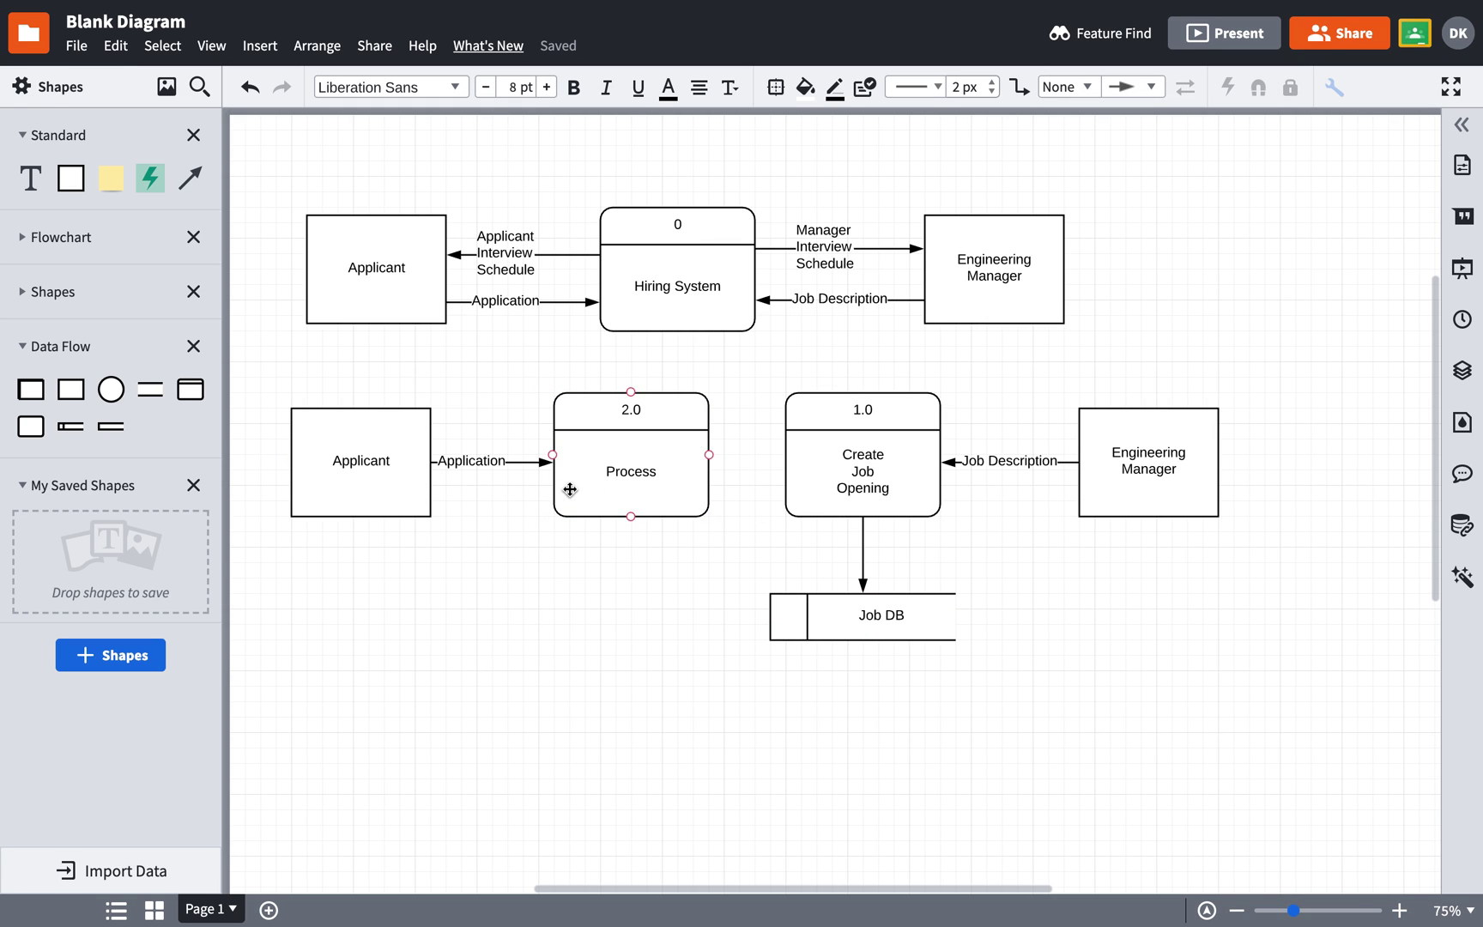
Name process 2.0 'Receive Application' on two lines.
{"action": "double_click", "coordinate": [639, 471]}
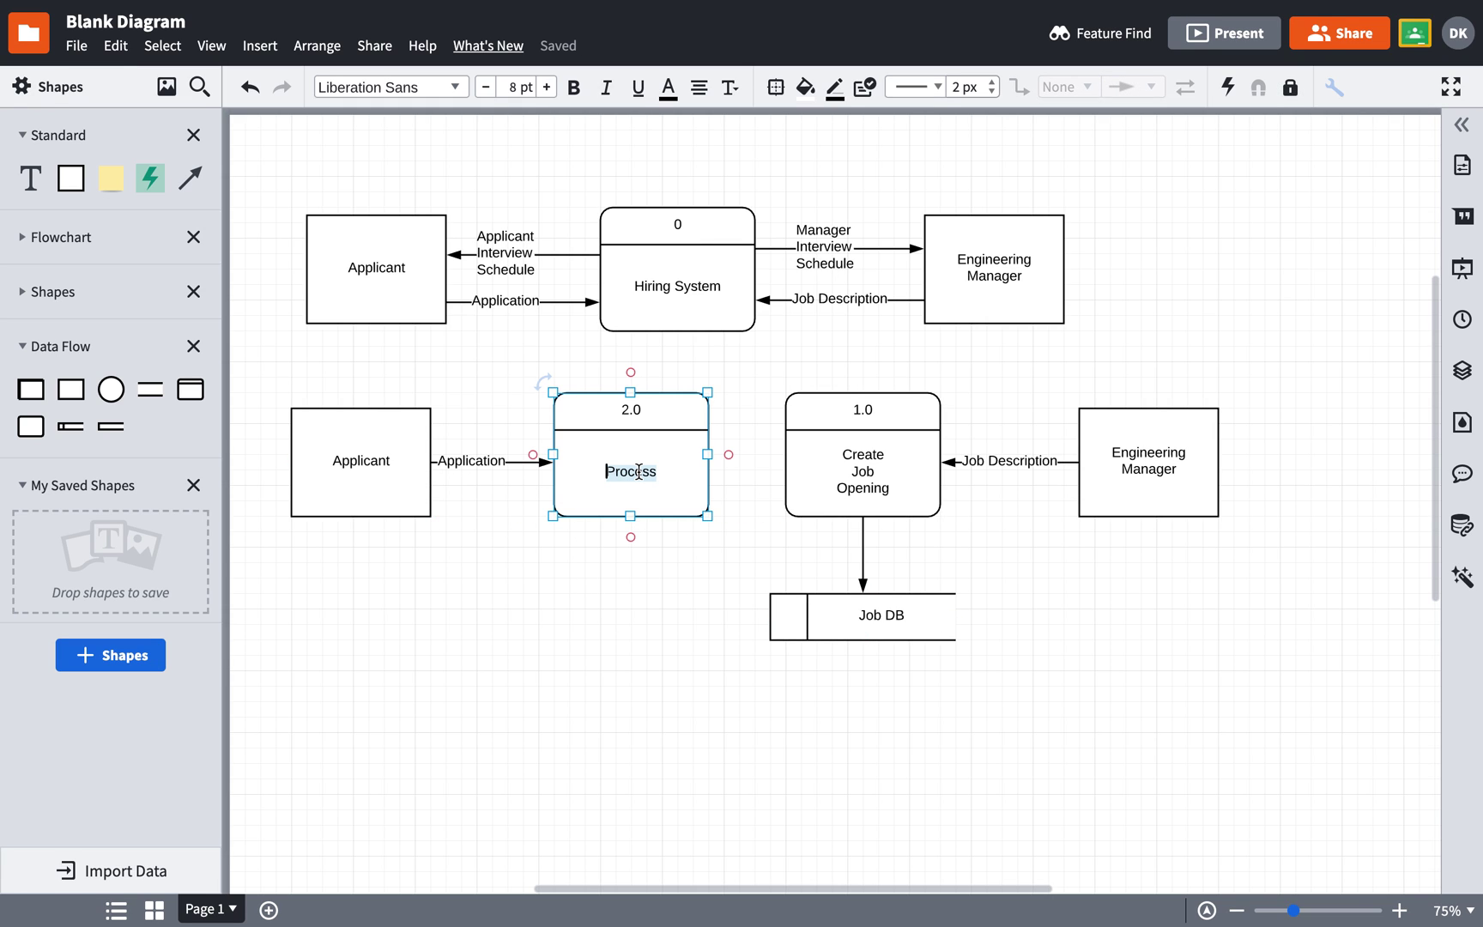
{"action": "type", "text": "Reci"}
{"action": "key", "text": "BackSpace"}
{"action": "key", "text": "BackSpace"}
{"action": "type", "text": "ceive"}
{"action": "key", "text": "Return"}
{"action": "type", "text": "Application"}
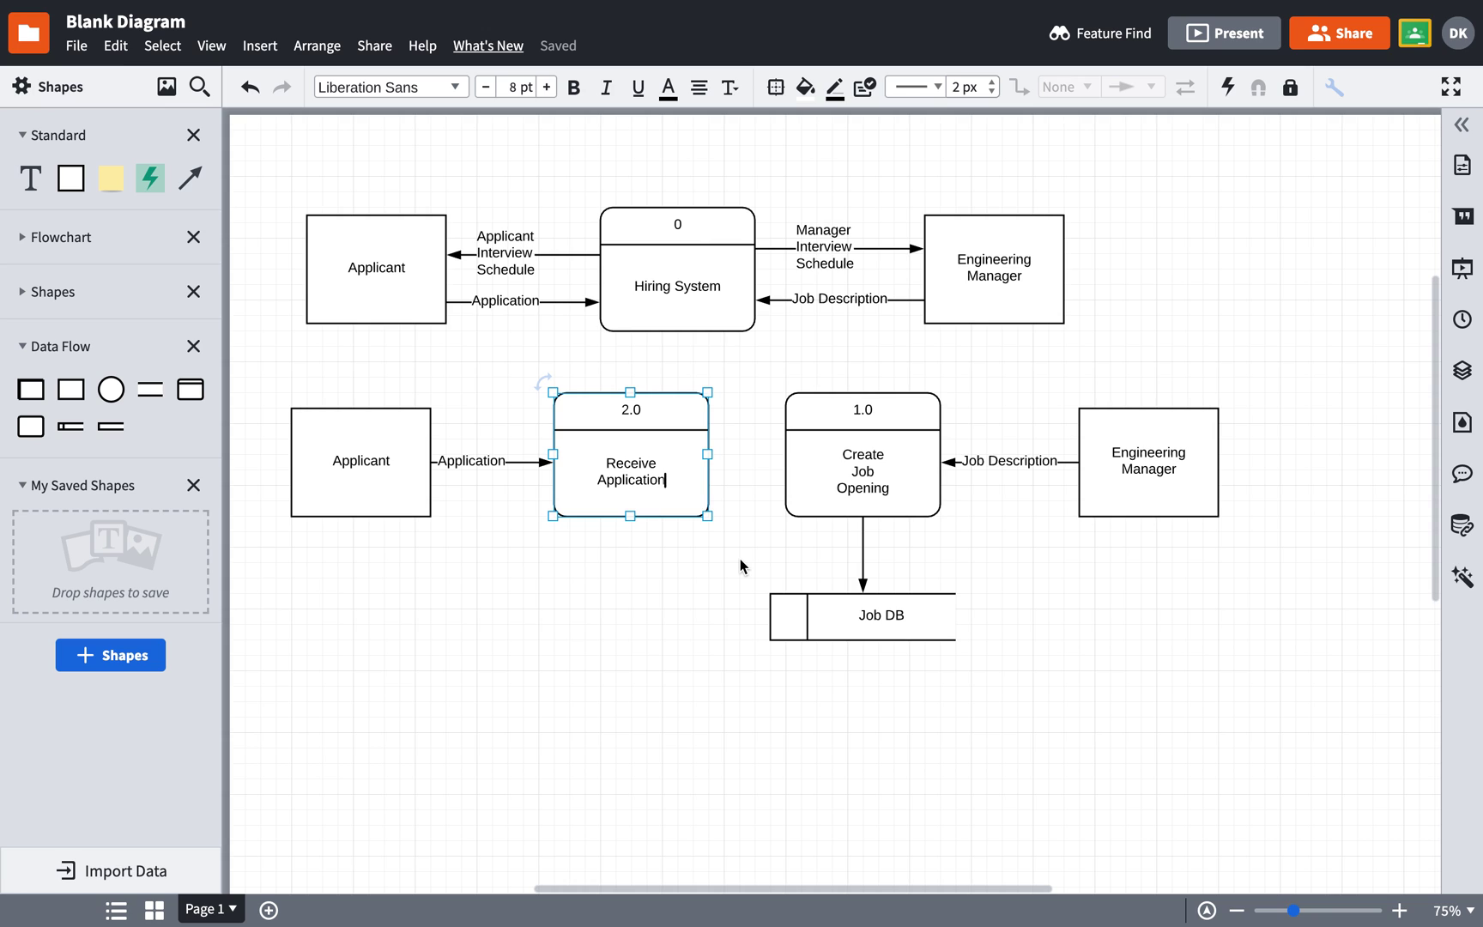
Place a data store under Receive Application, linked by a 'Received Application' flow.
{"action": "left_click_drag", "start_coordinate": [71, 425], "coordinate": [646, 632]}
{"action": "left_click_drag", "start_coordinate": [635, 524], "coordinate": [631, 594]}
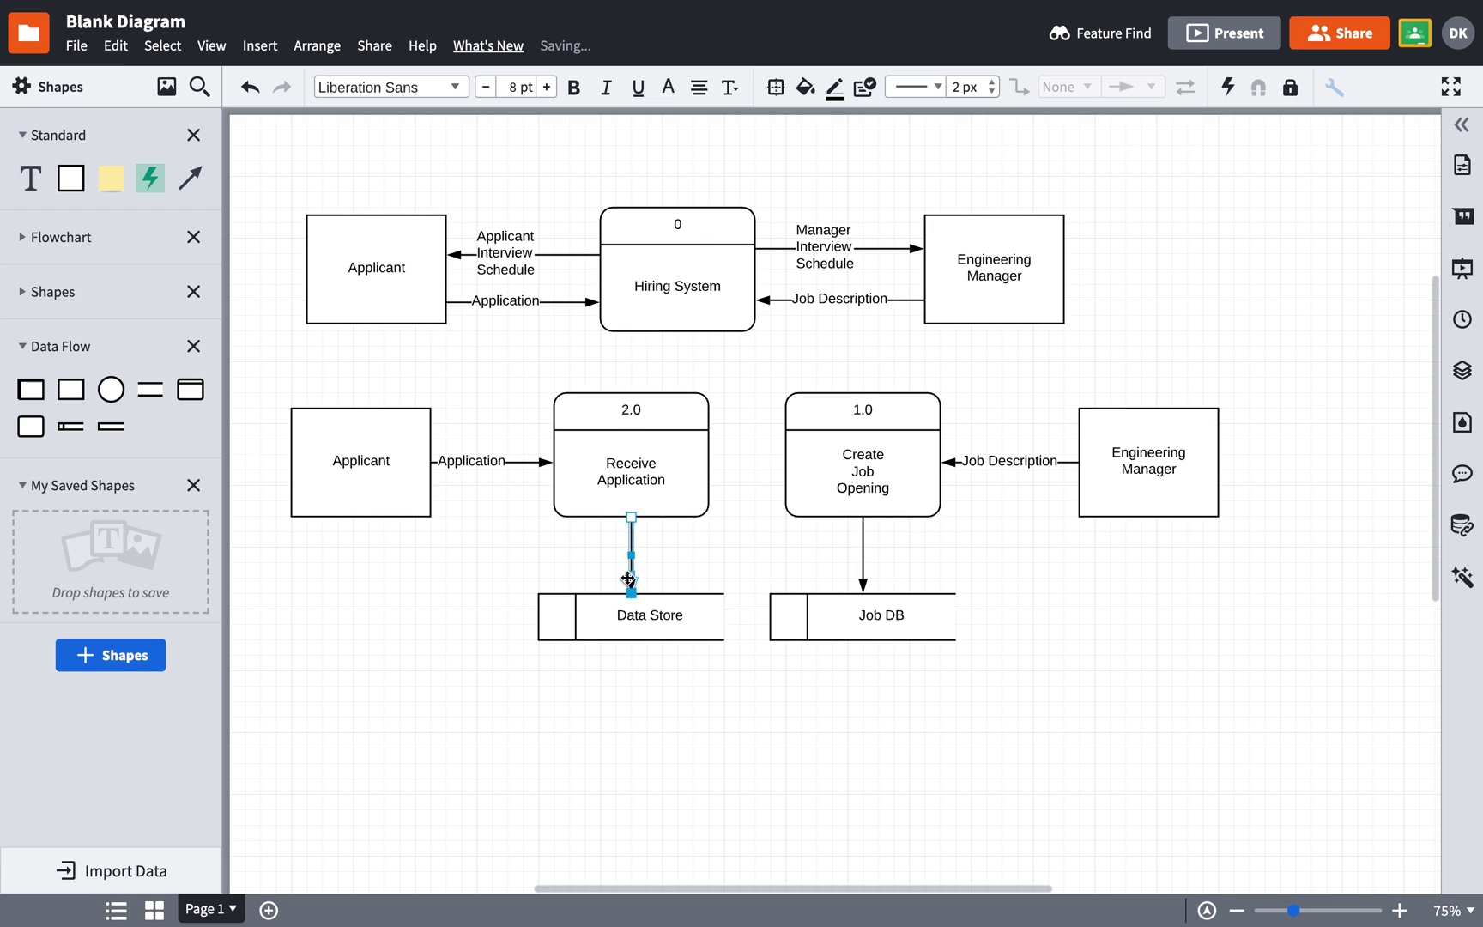
{"action": "double_click", "coordinate": [630, 557]}
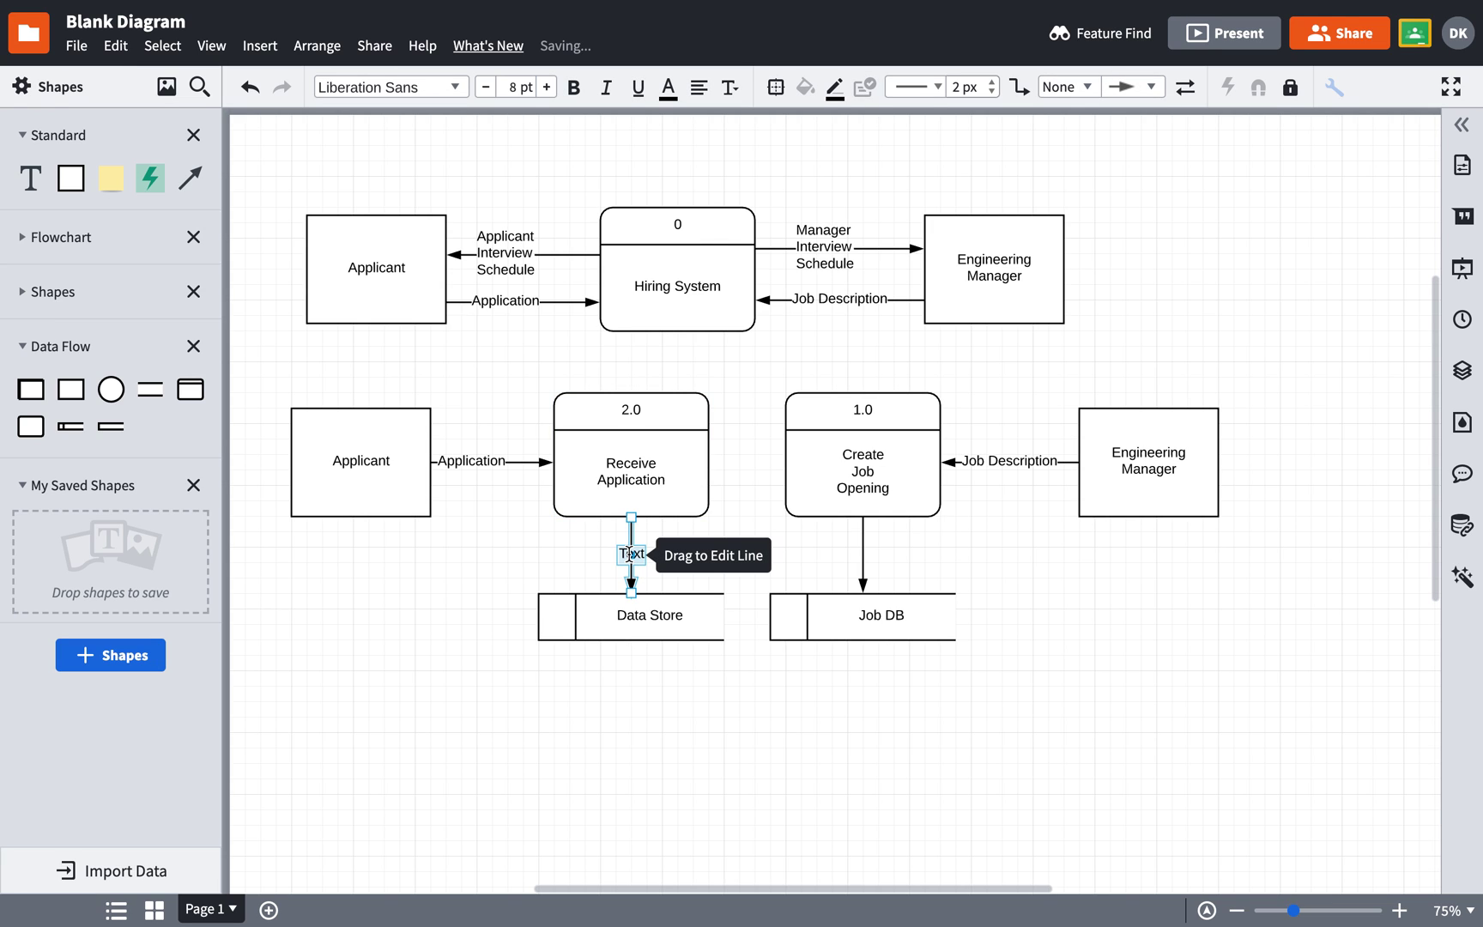
{"action": "type", "text": "Received Application"}
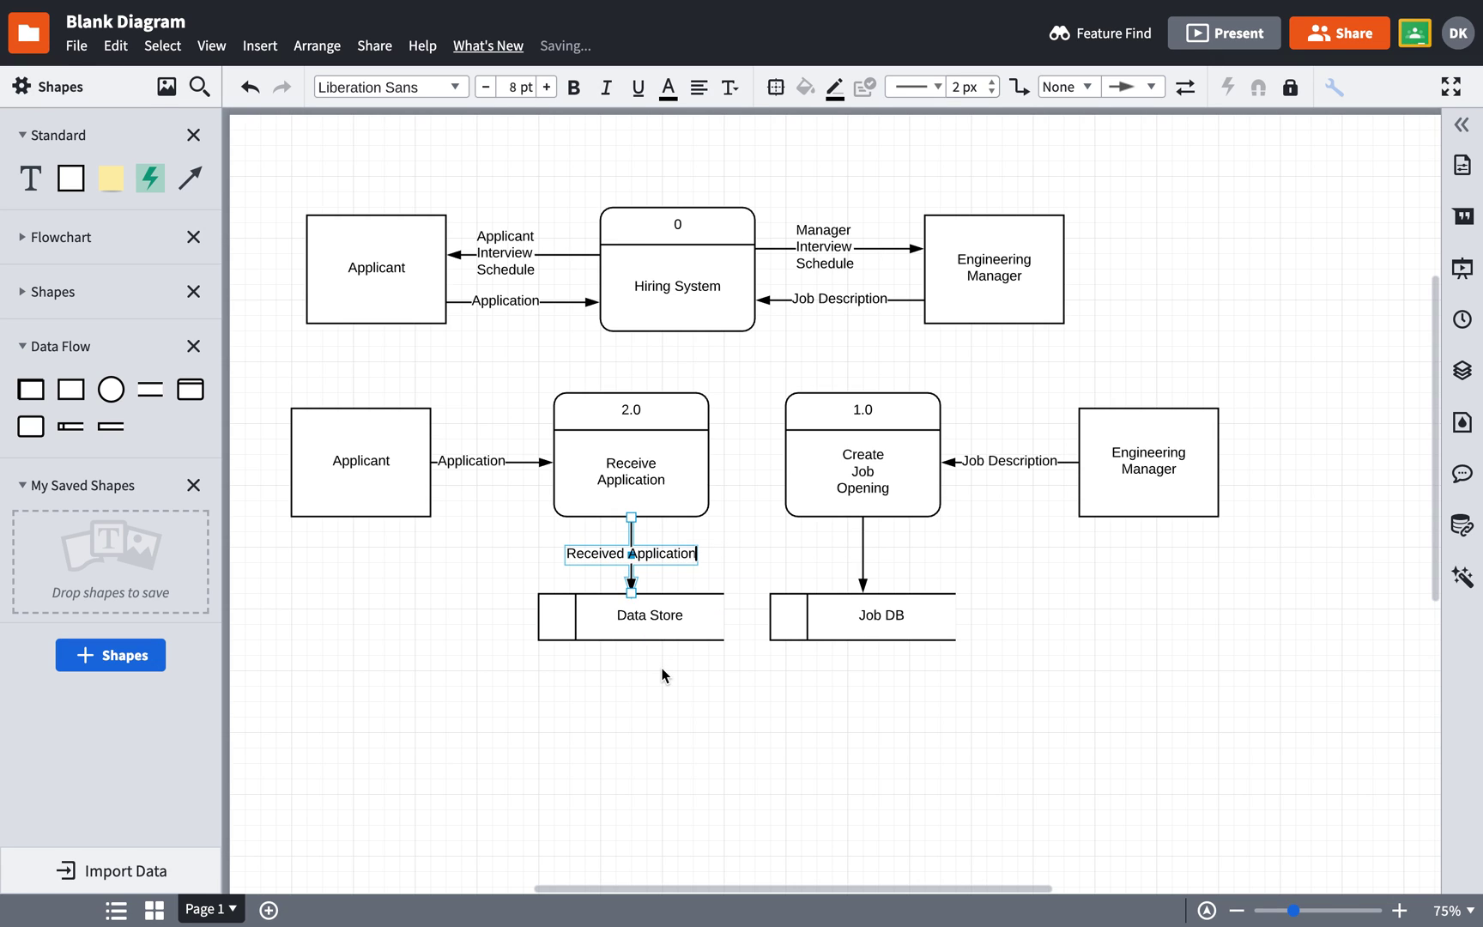
{"action": "left_click", "coordinate": [662, 674]}
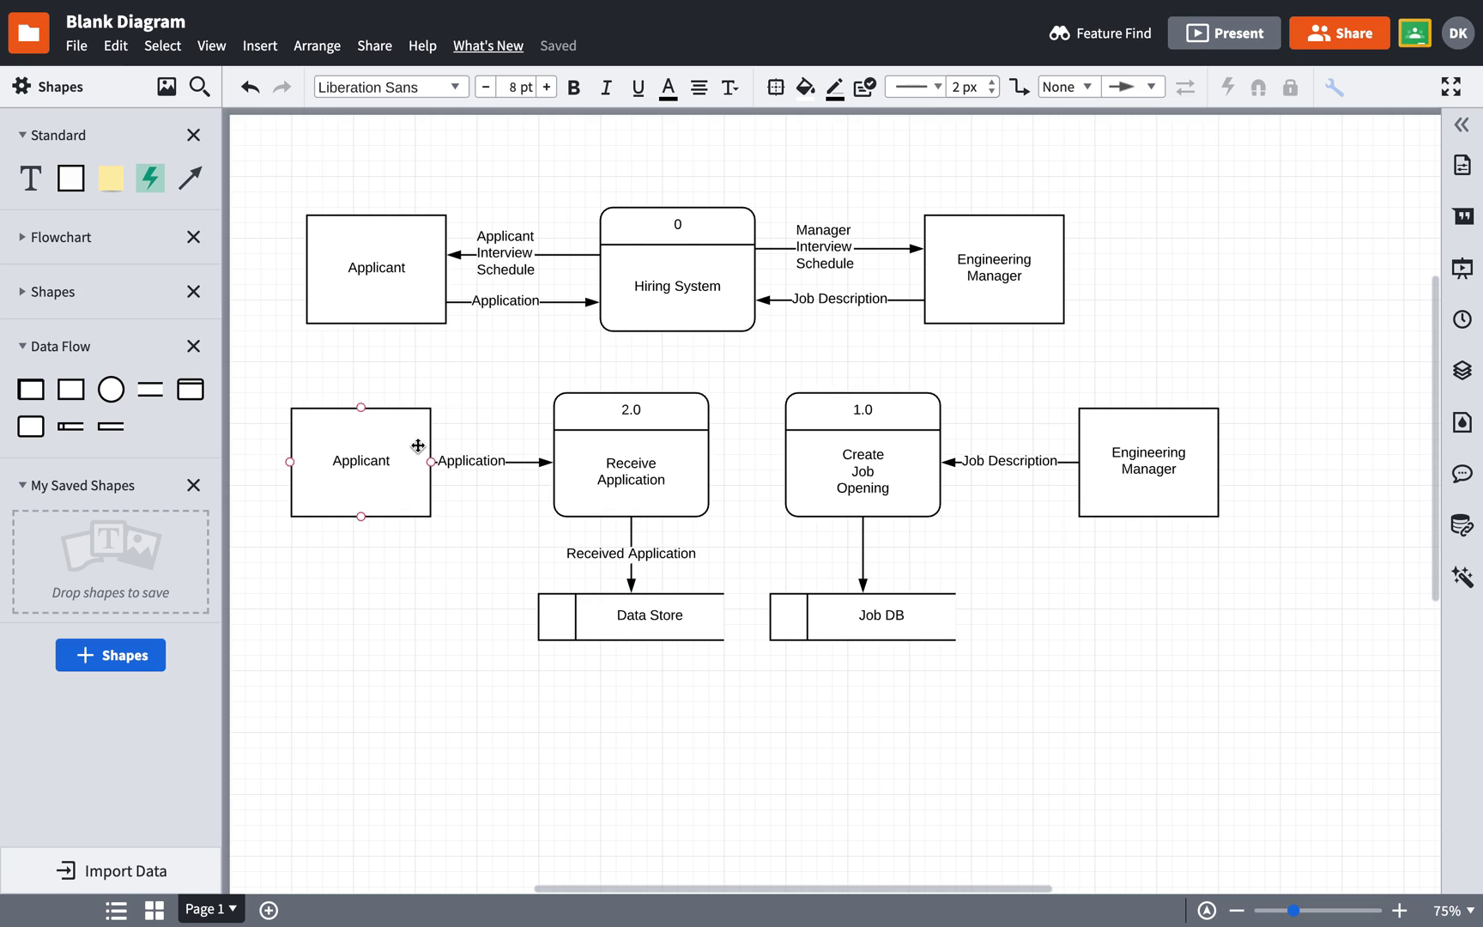
{"action": "left_click", "coordinate": [533, 462]}
Label the flow into Job DB 'Job Description', then prefix it with 'Formatted'.
{"action": "double_click", "coordinate": [863, 543]}
{"action": "type", "text": "Jo"}
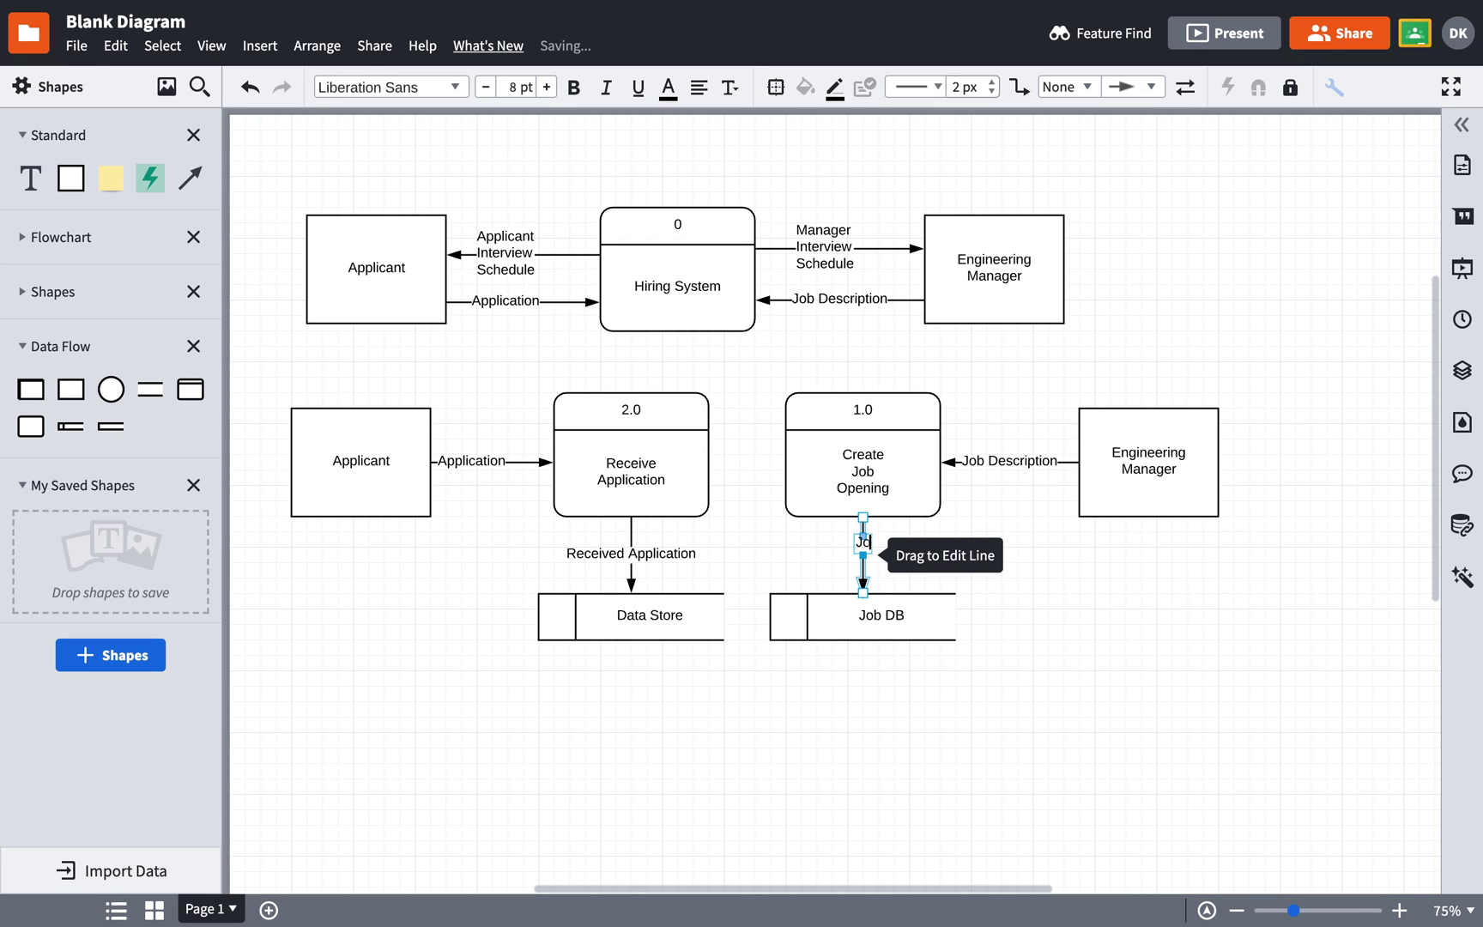
{"action": "type", "text": "b Description"}
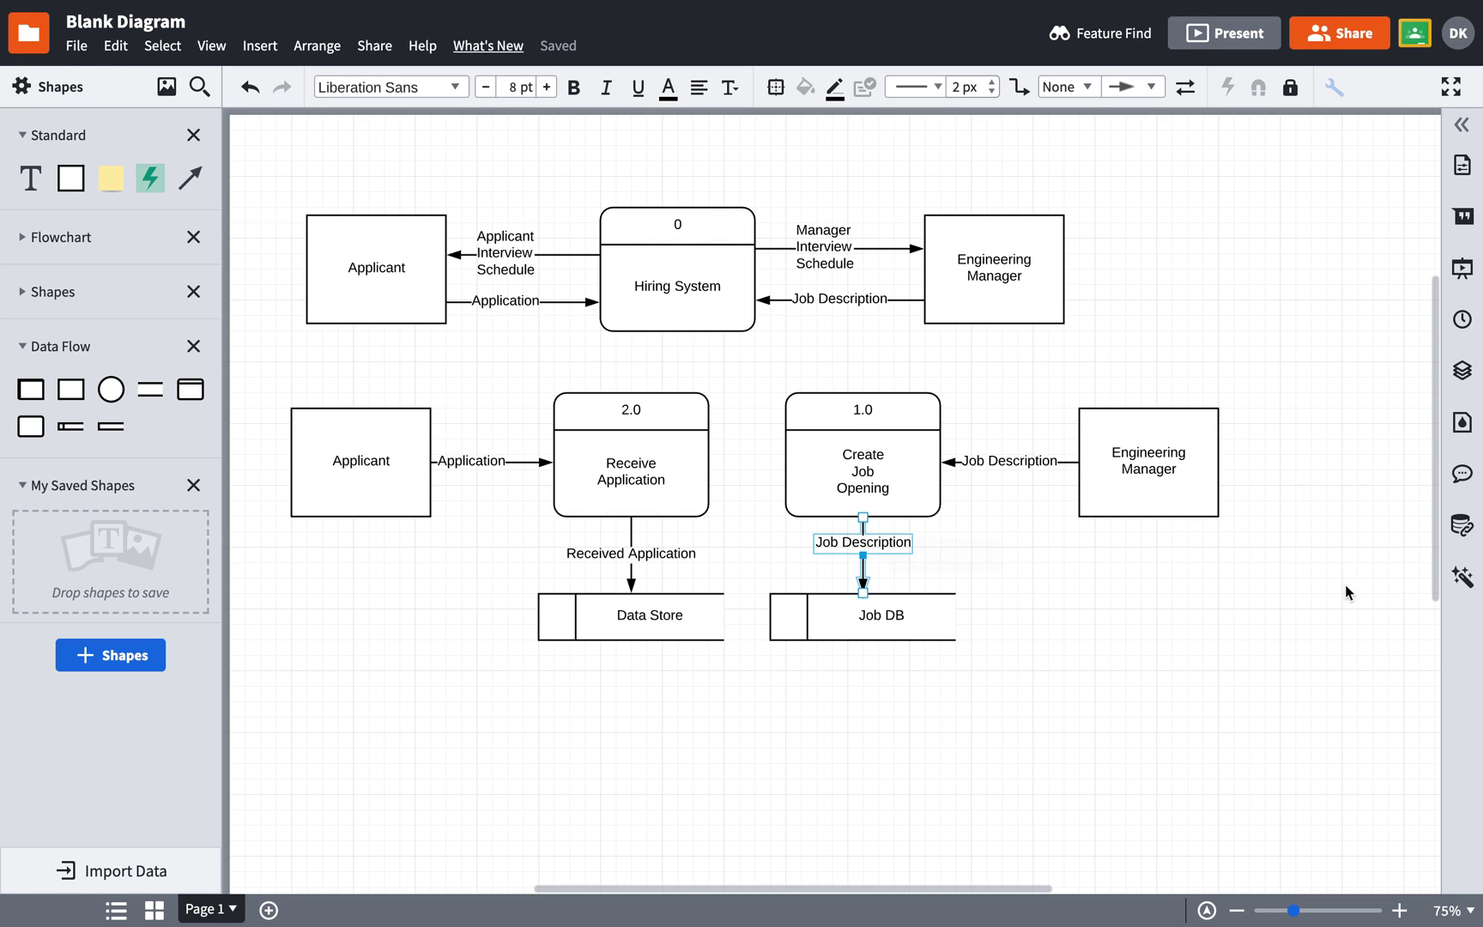
{"action": "left_click", "coordinate": [815, 542]}
{"action": "type", "text": "Formatted"}
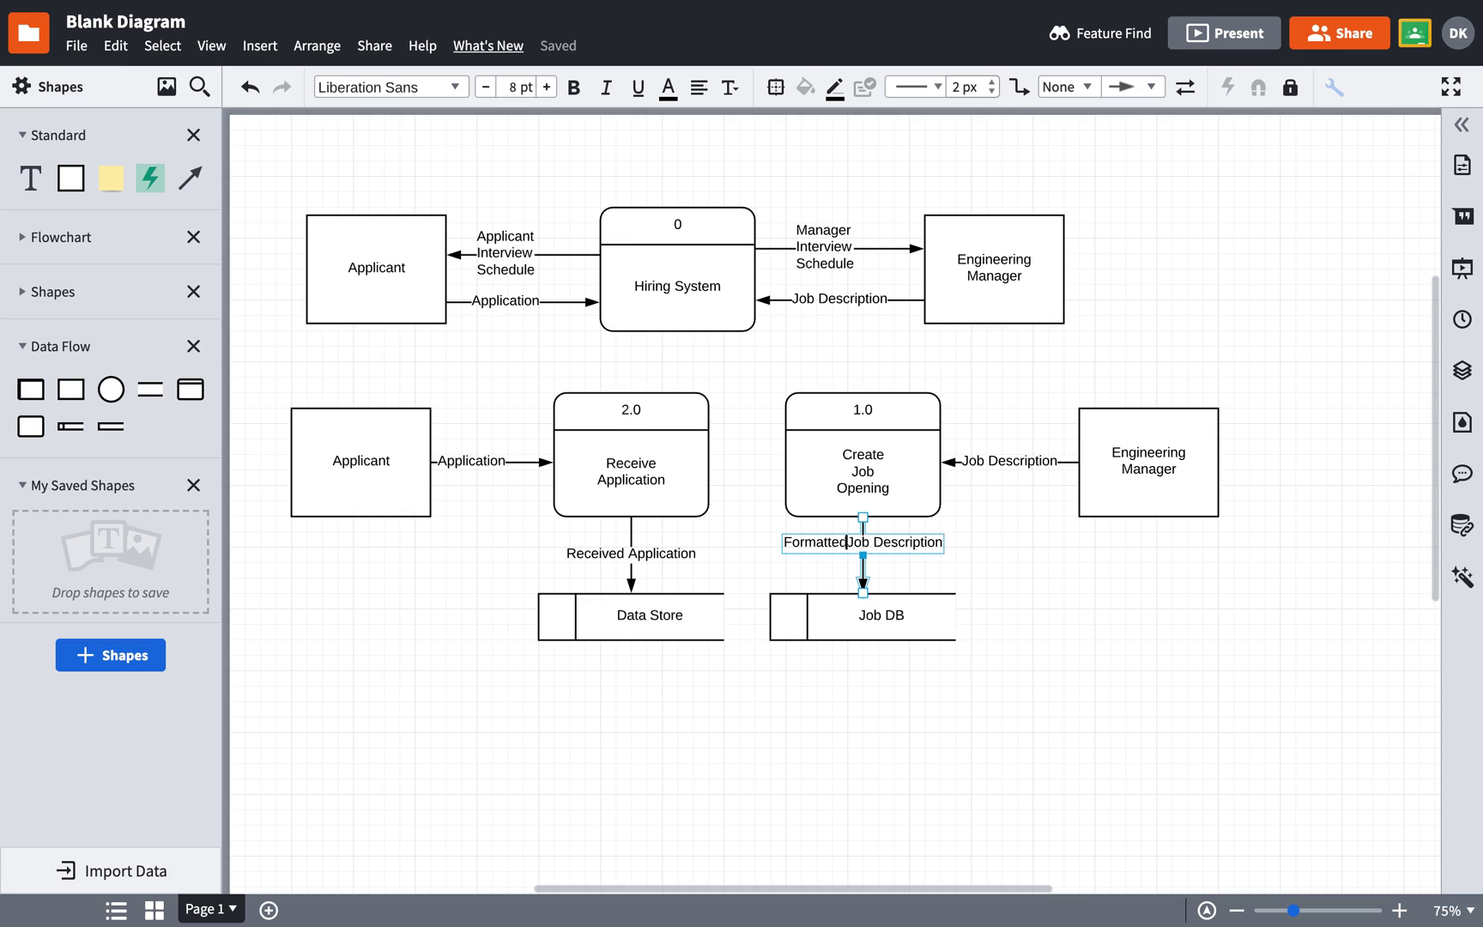
{"action": "left_click", "coordinate": [1128, 658]}
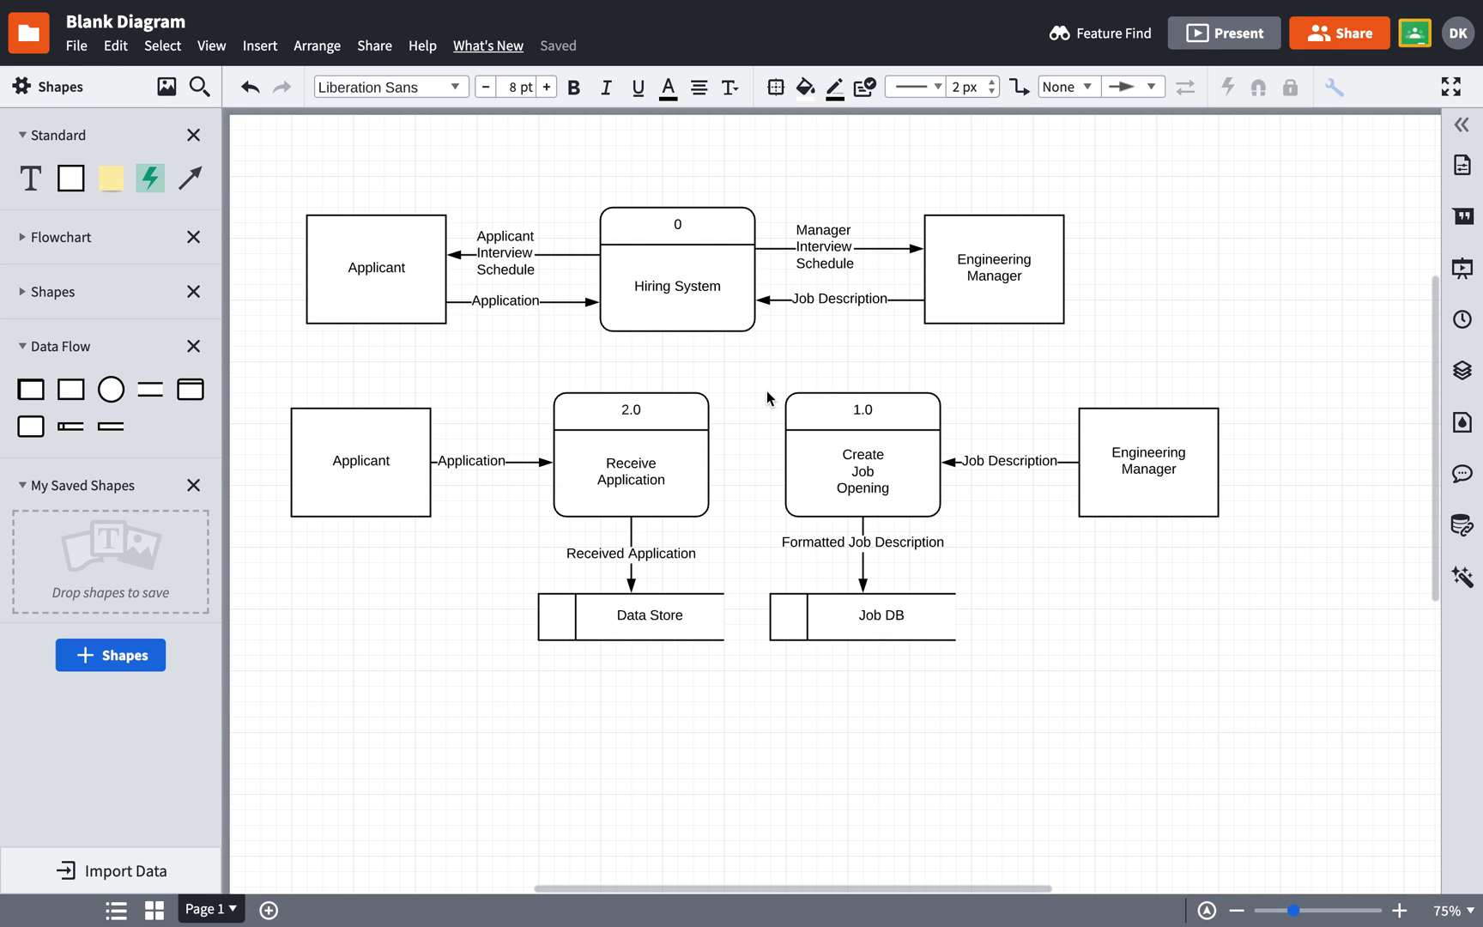
Place a new process below the Data Store and number it 3.0.
{"action": "left_click_drag", "start_coordinate": [190, 388], "coordinate": [751, 741]}
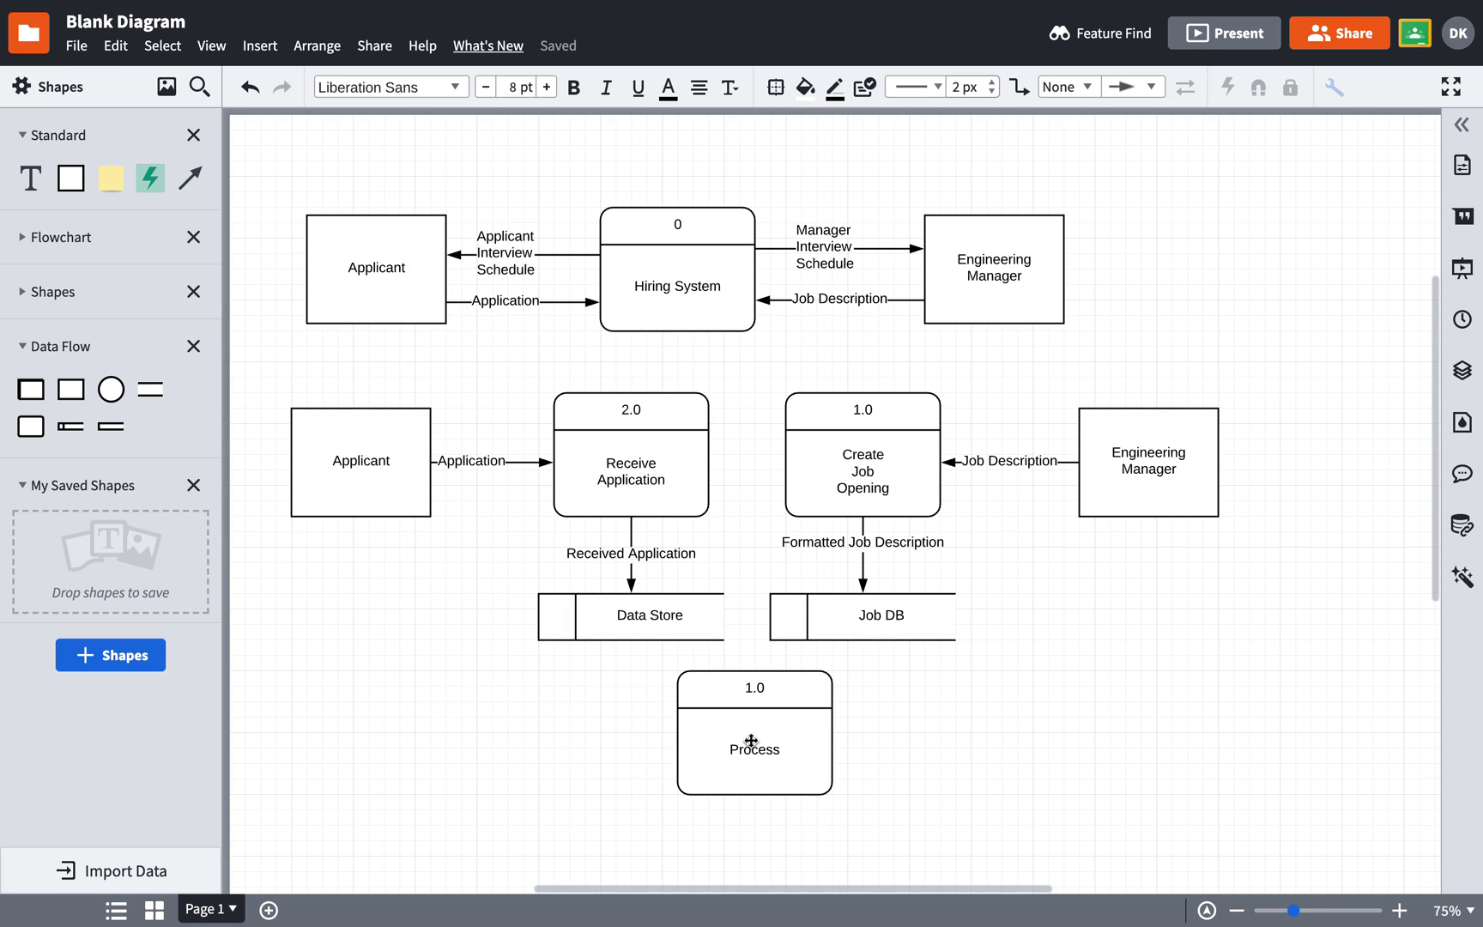
{"action": "double_click", "coordinate": [757, 687]}
{"action": "type", "text": "3.0"}
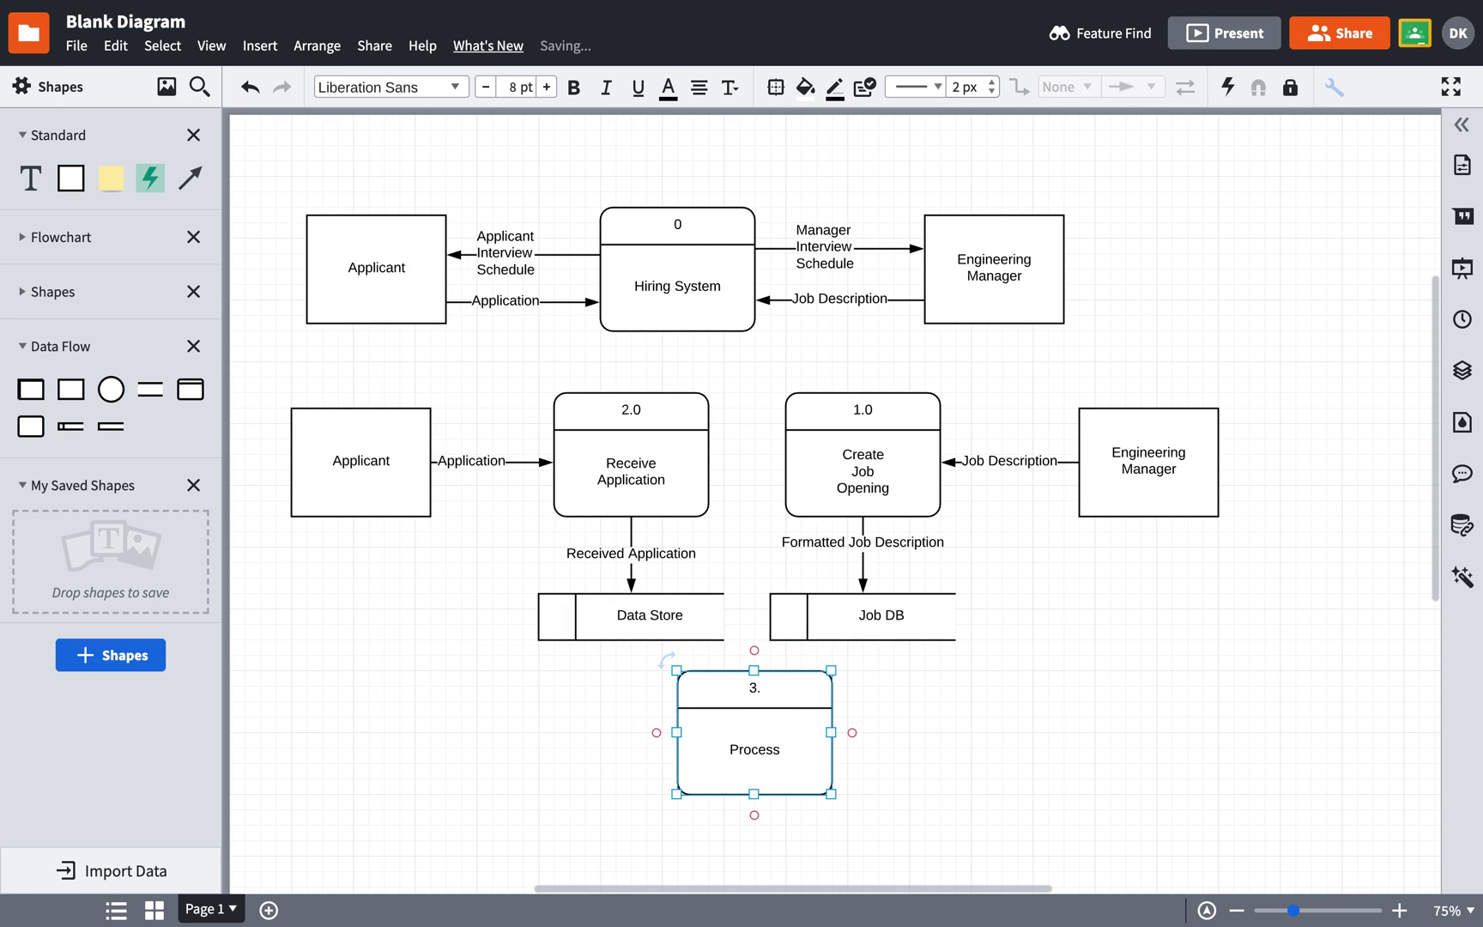
{"action": "left_click", "coordinate": [1030, 731]}
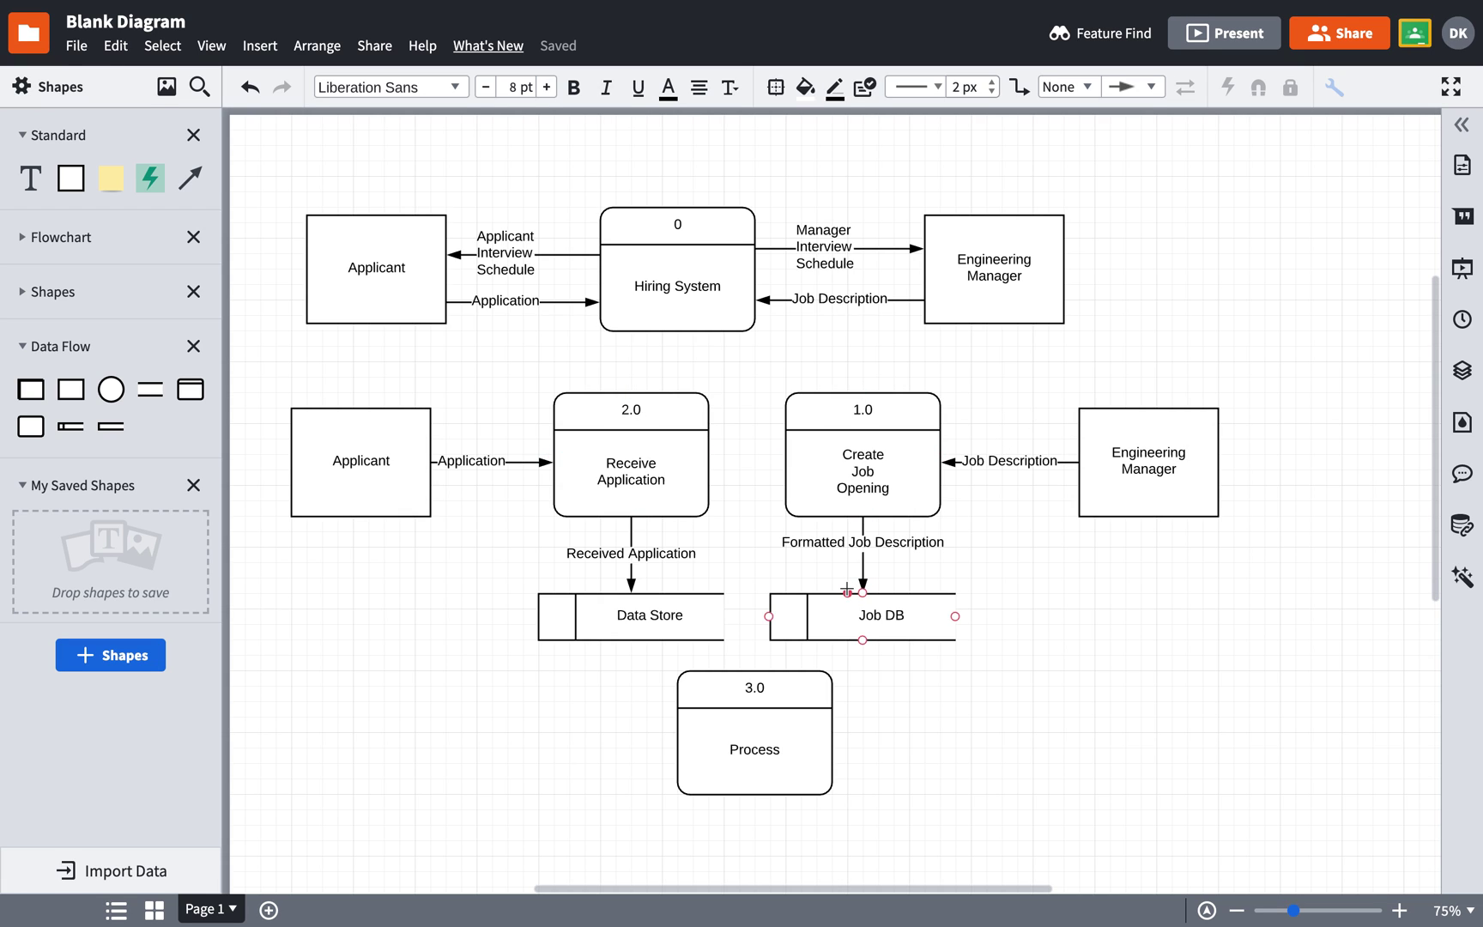
Name process 3.0 'Schedule Interview', correcting its number along the way.
{"action": "double_click", "coordinate": [749, 746]}
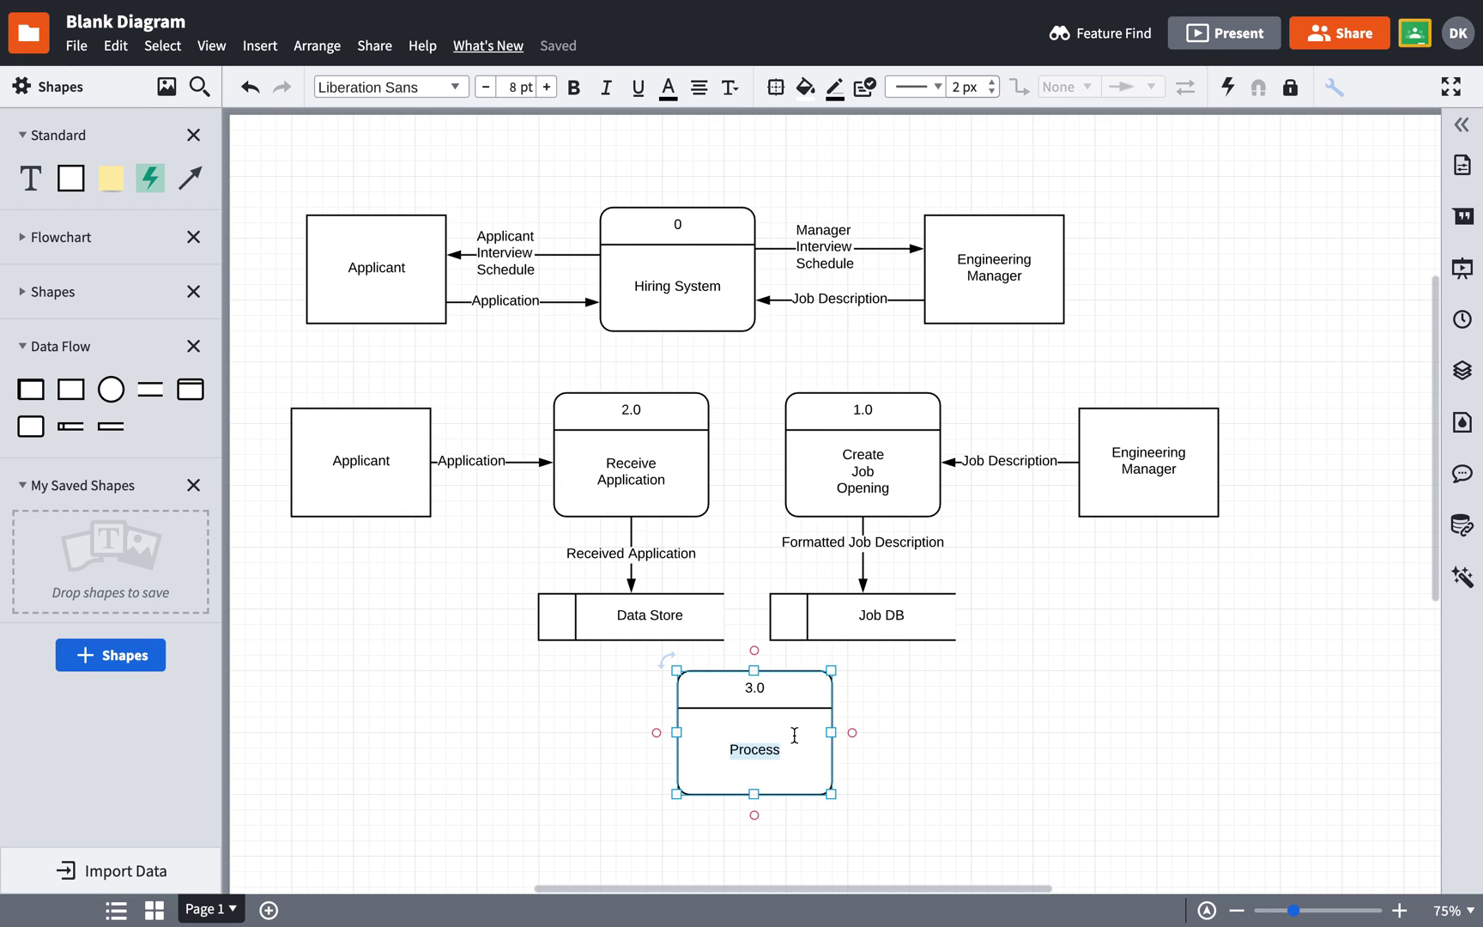
{"action": "type", "text": "Schedule"}
{"action": "left_click", "coordinate": [756, 687]}
{"action": "key", "text": "BackSpace"}
{"action": "key", "text": "BackSpace"}
{"action": "key", "text": "BackSpace"}
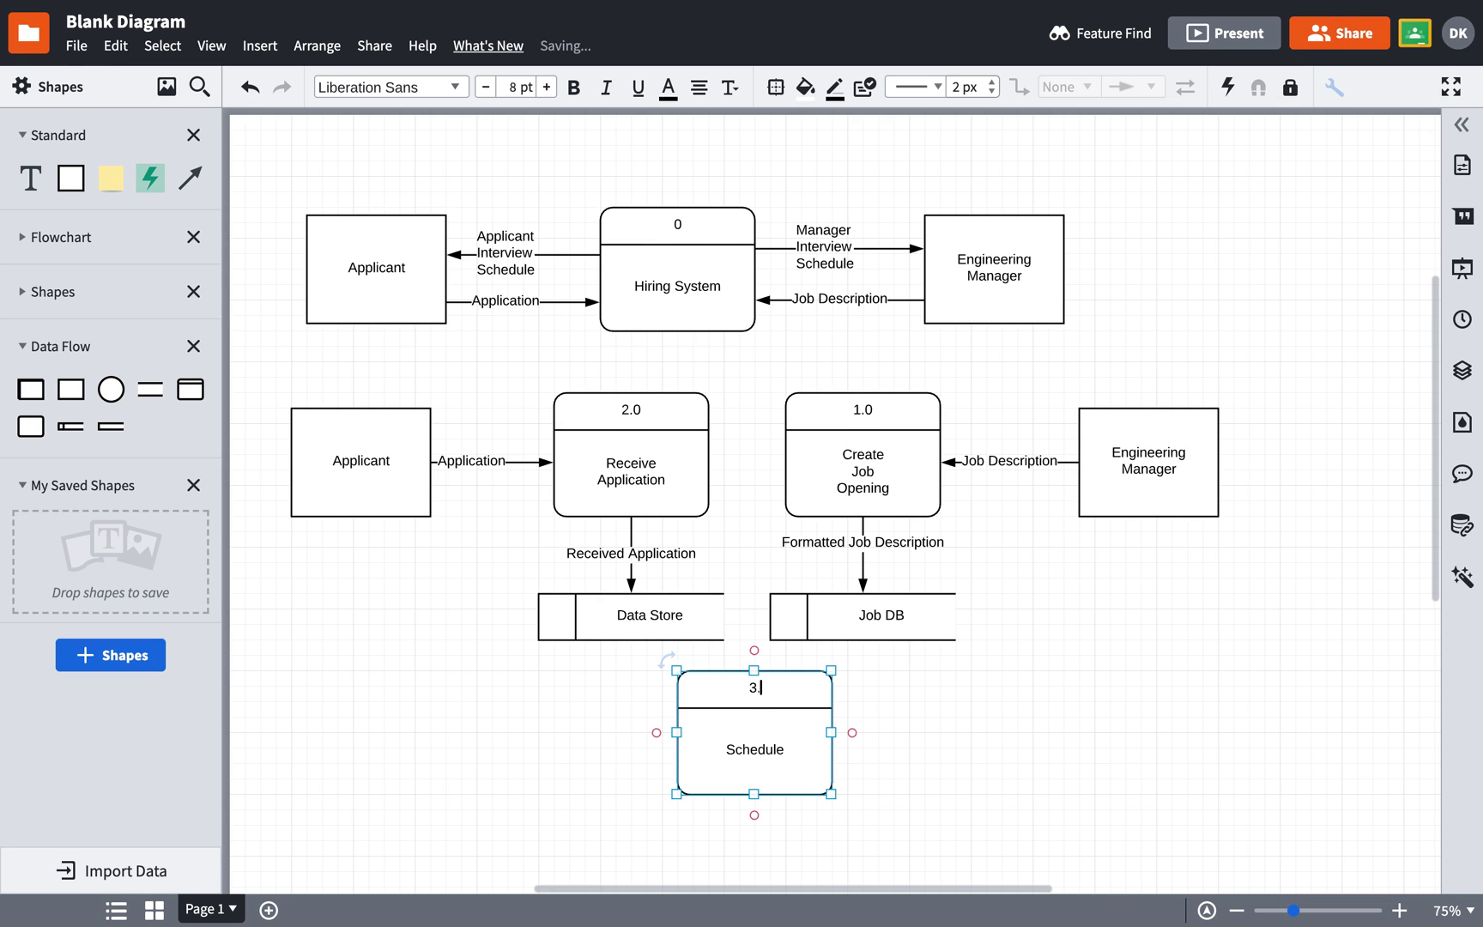
{"action": "type", "text": "3.0"}
{"action": "left_click", "coordinate": [788, 750]}
{"action": "left_click", "coordinate": [789, 748]}
{"action": "type", "text": "Interview"}
{"action": "left_click", "coordinate": [1001, 779]}
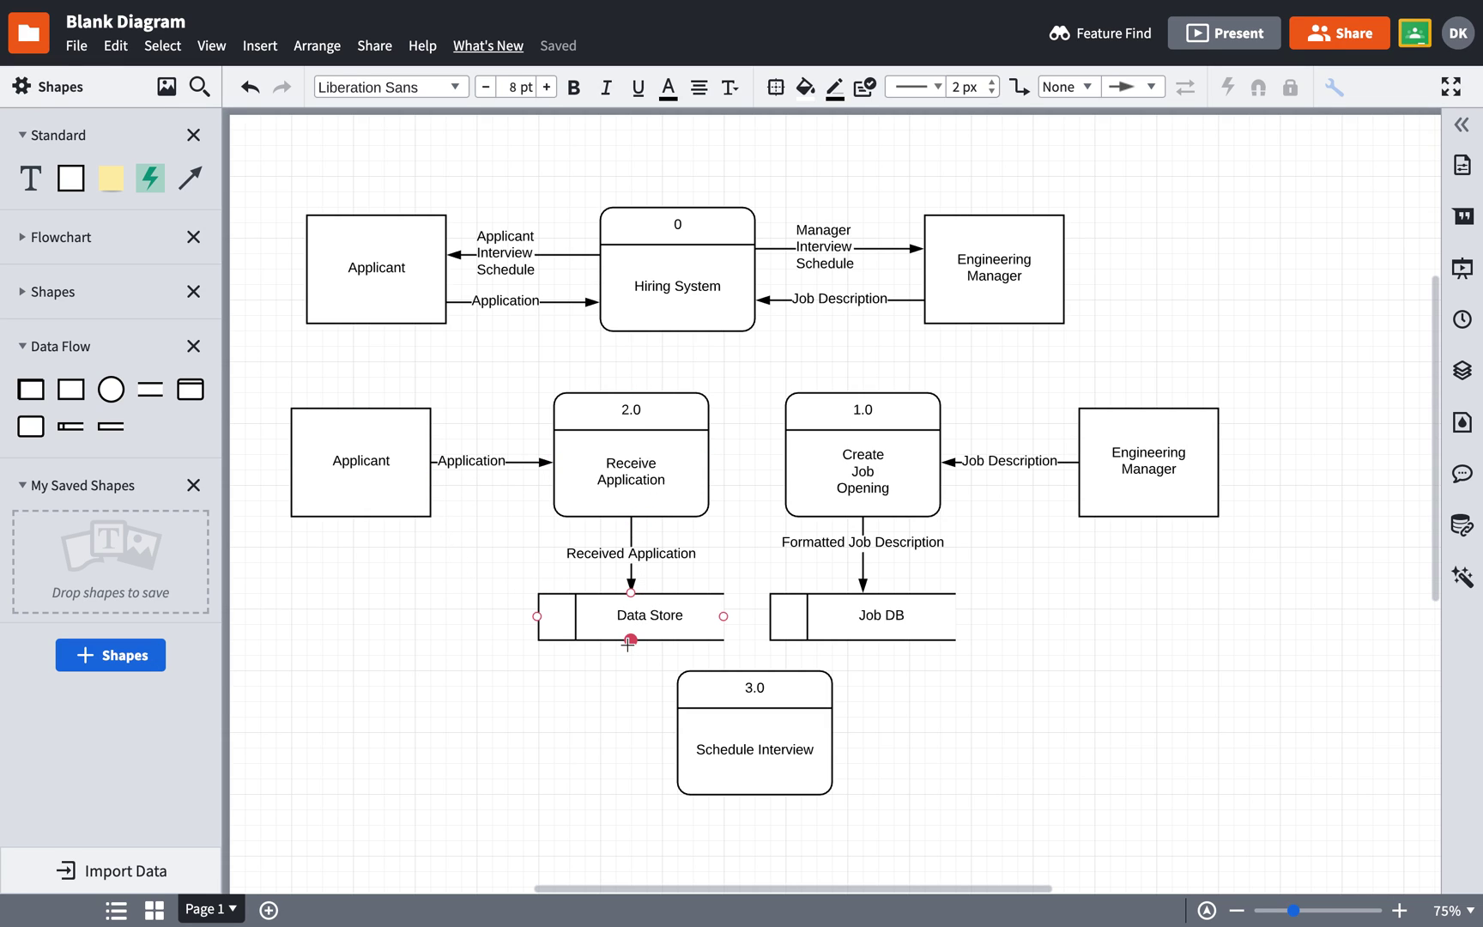
Connect the Data Store to Schedule Interview with a 'Received Application' flow.
{"action": "left_click_drag", "start_coordinate": [630, 641], "coordinate": [688, 736]}
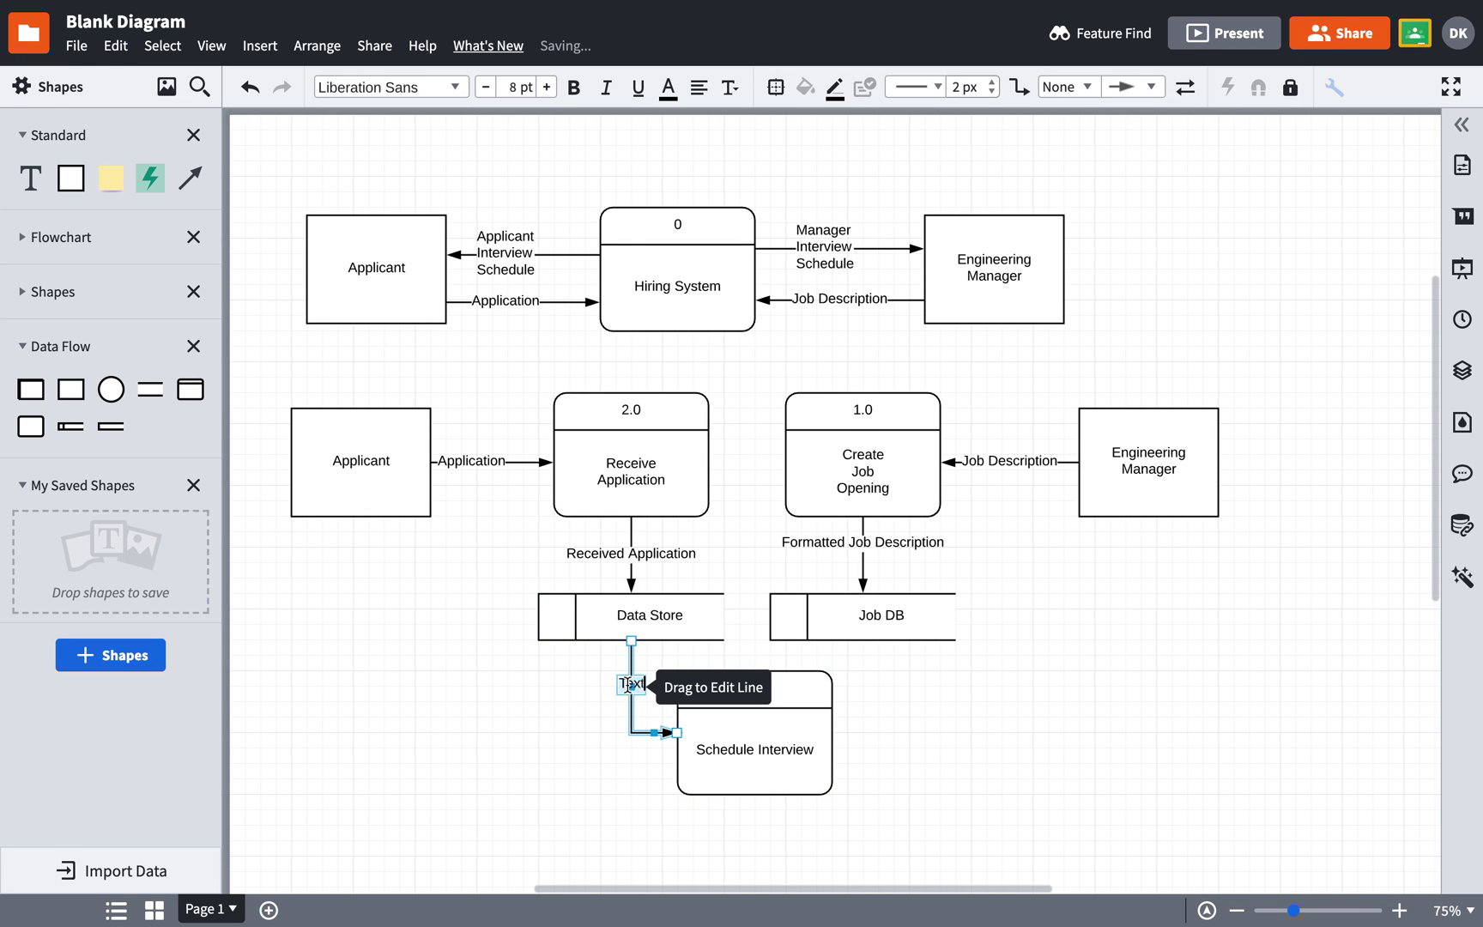
{"action": "type", "text": "Received Application"}
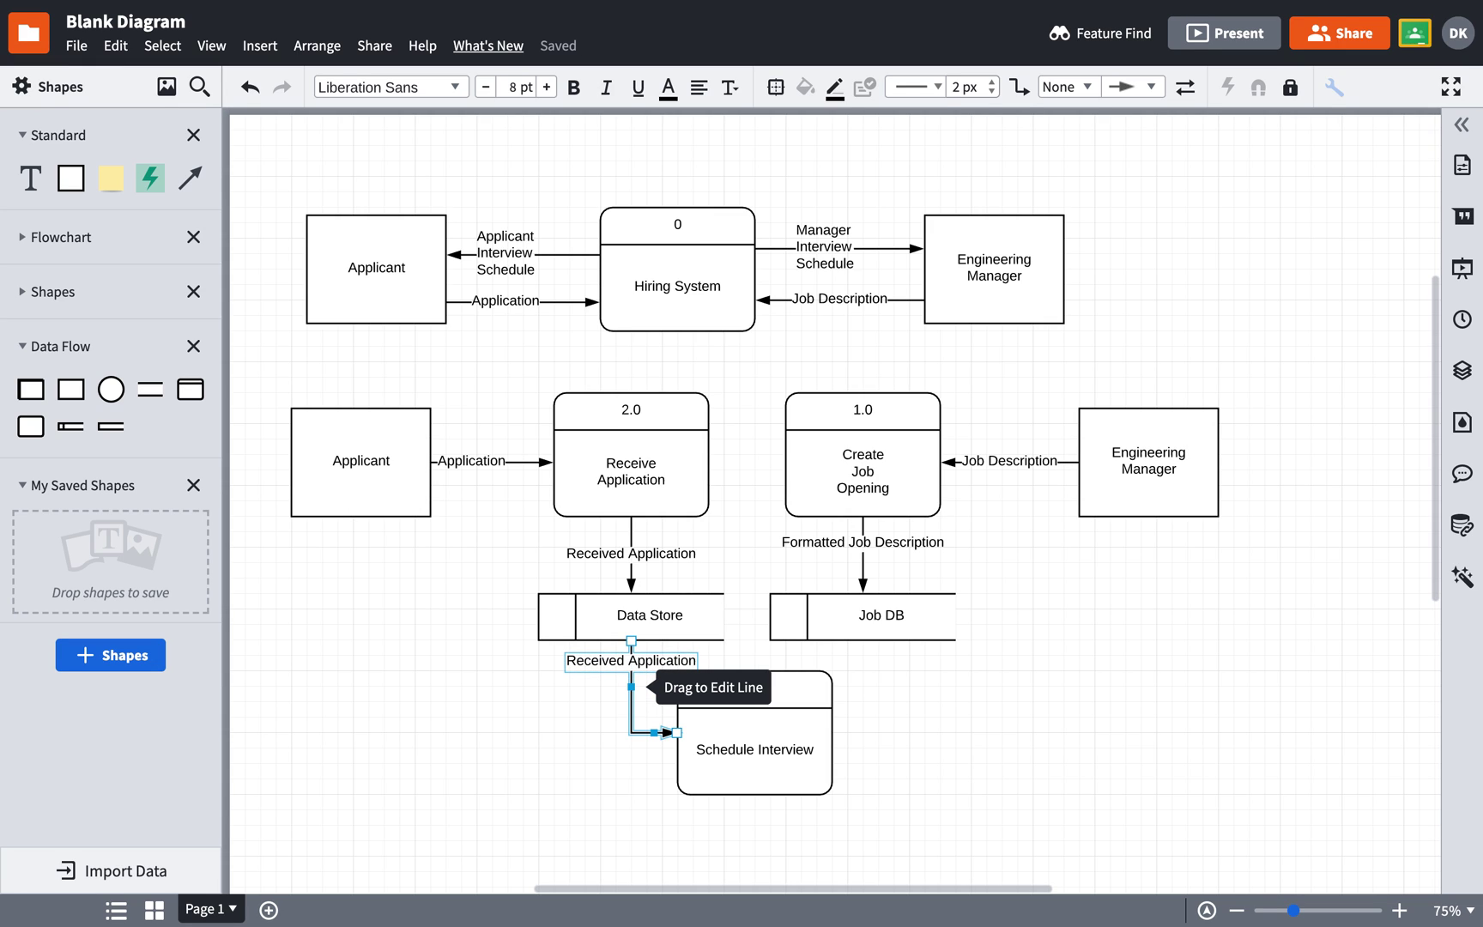
{"action": "left_click", "coordinate": [611, 748]}
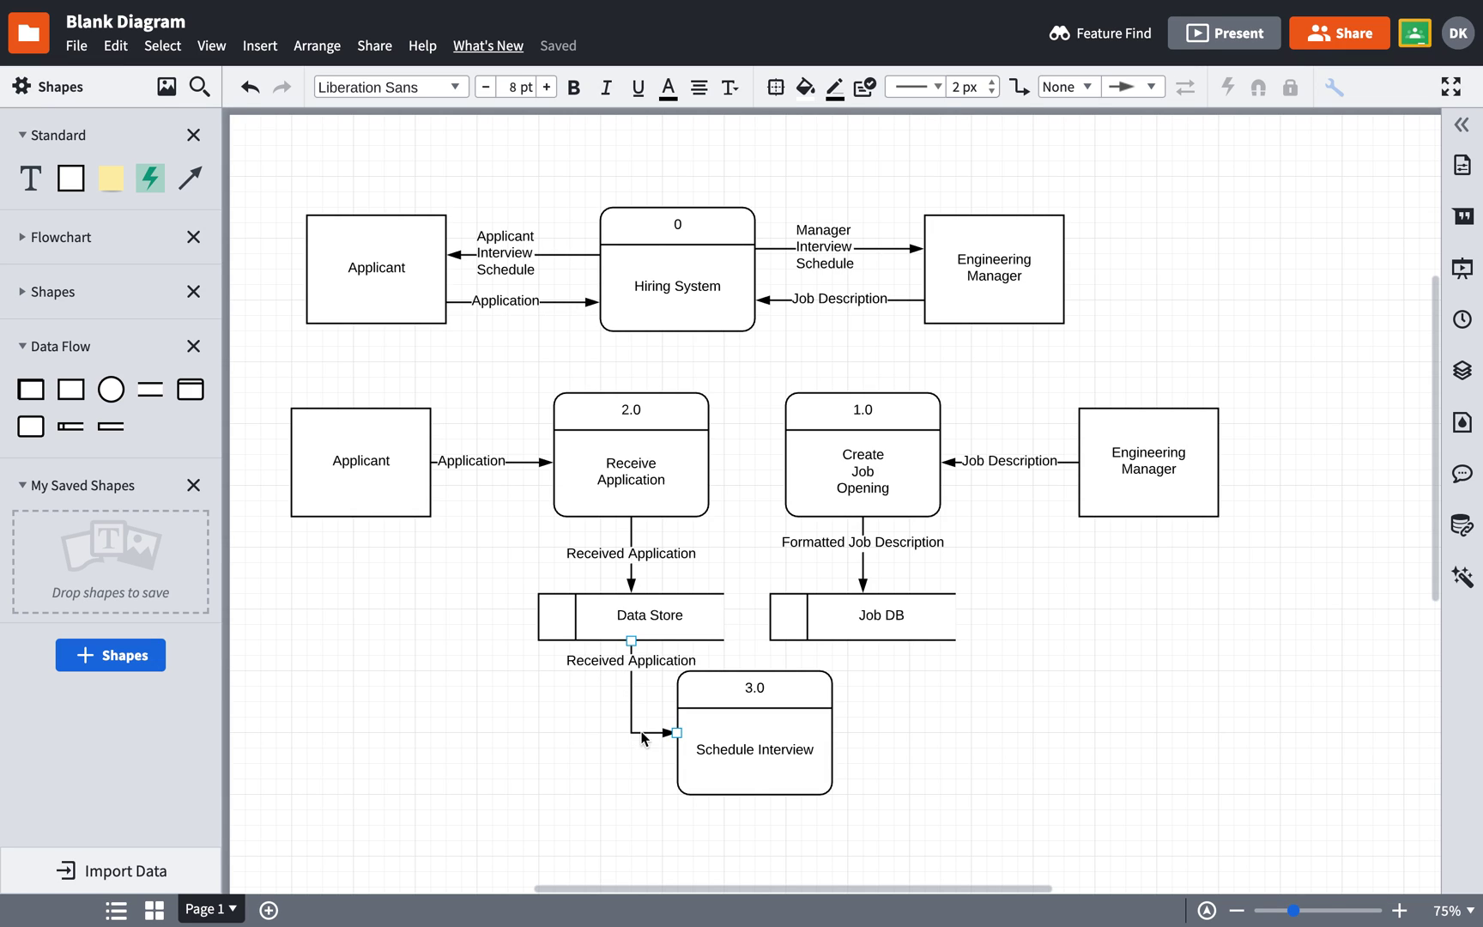
{"action": "left_click", "coordinate": [866, 770]}
{"action": "left_click_drag", "start_coordinate": [755, 794], "coordinate": [724, 831]}
Draw a flow from Schedule Interview's bottom to Applicant, labelled 'Applicant Interview Schedule'.
{"action": "left_click_drag", "start_coordinate": [582, 836], "coordinate": [361, 486]}
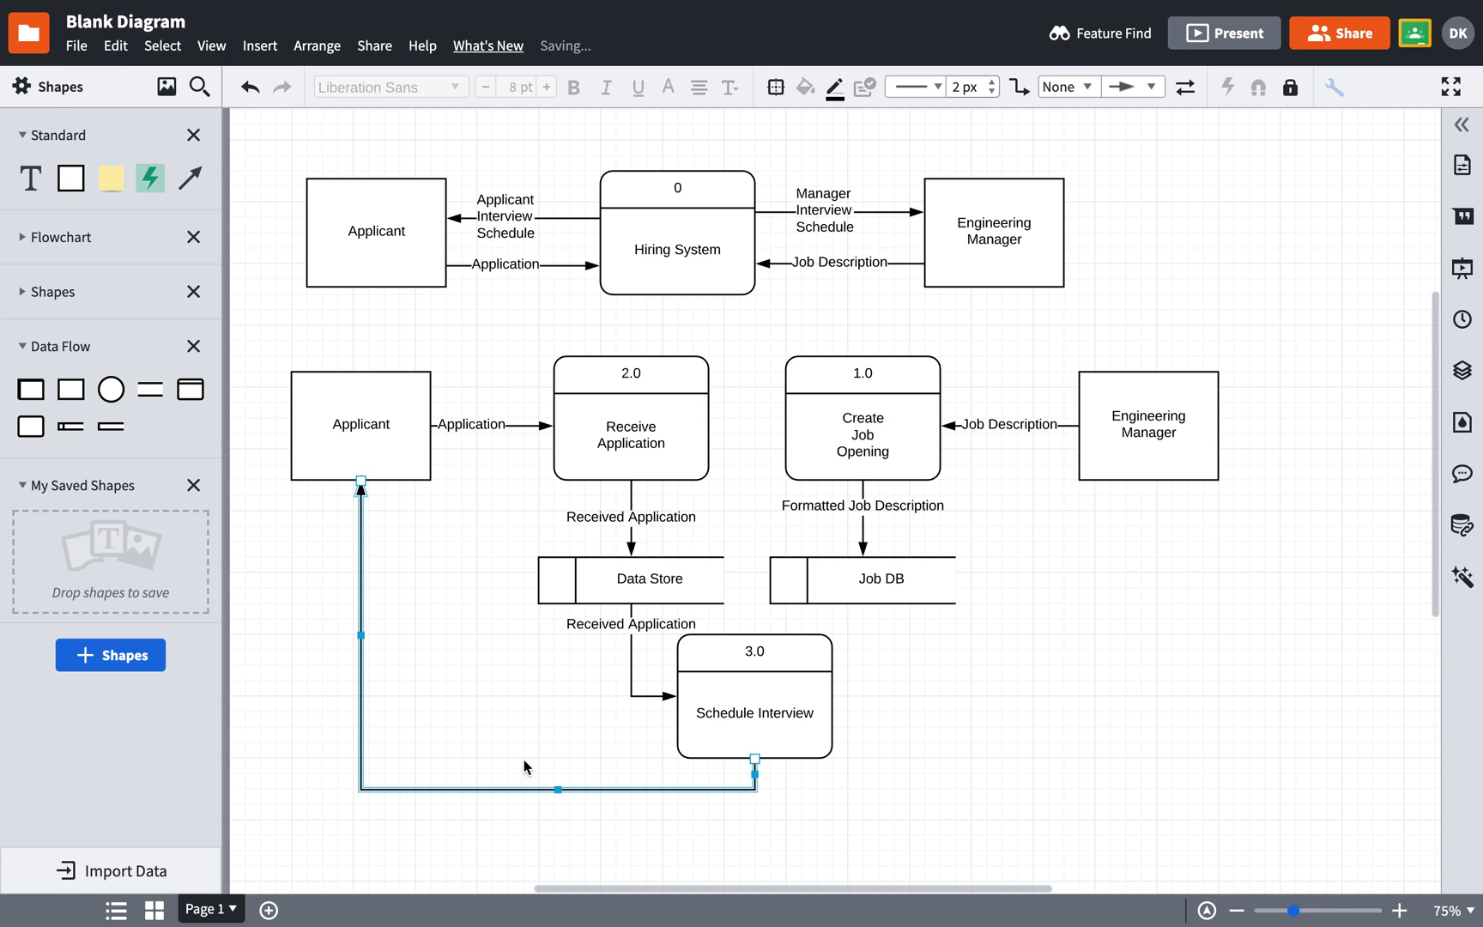
{"action": "double_click", "coordinate": [546, 789]}
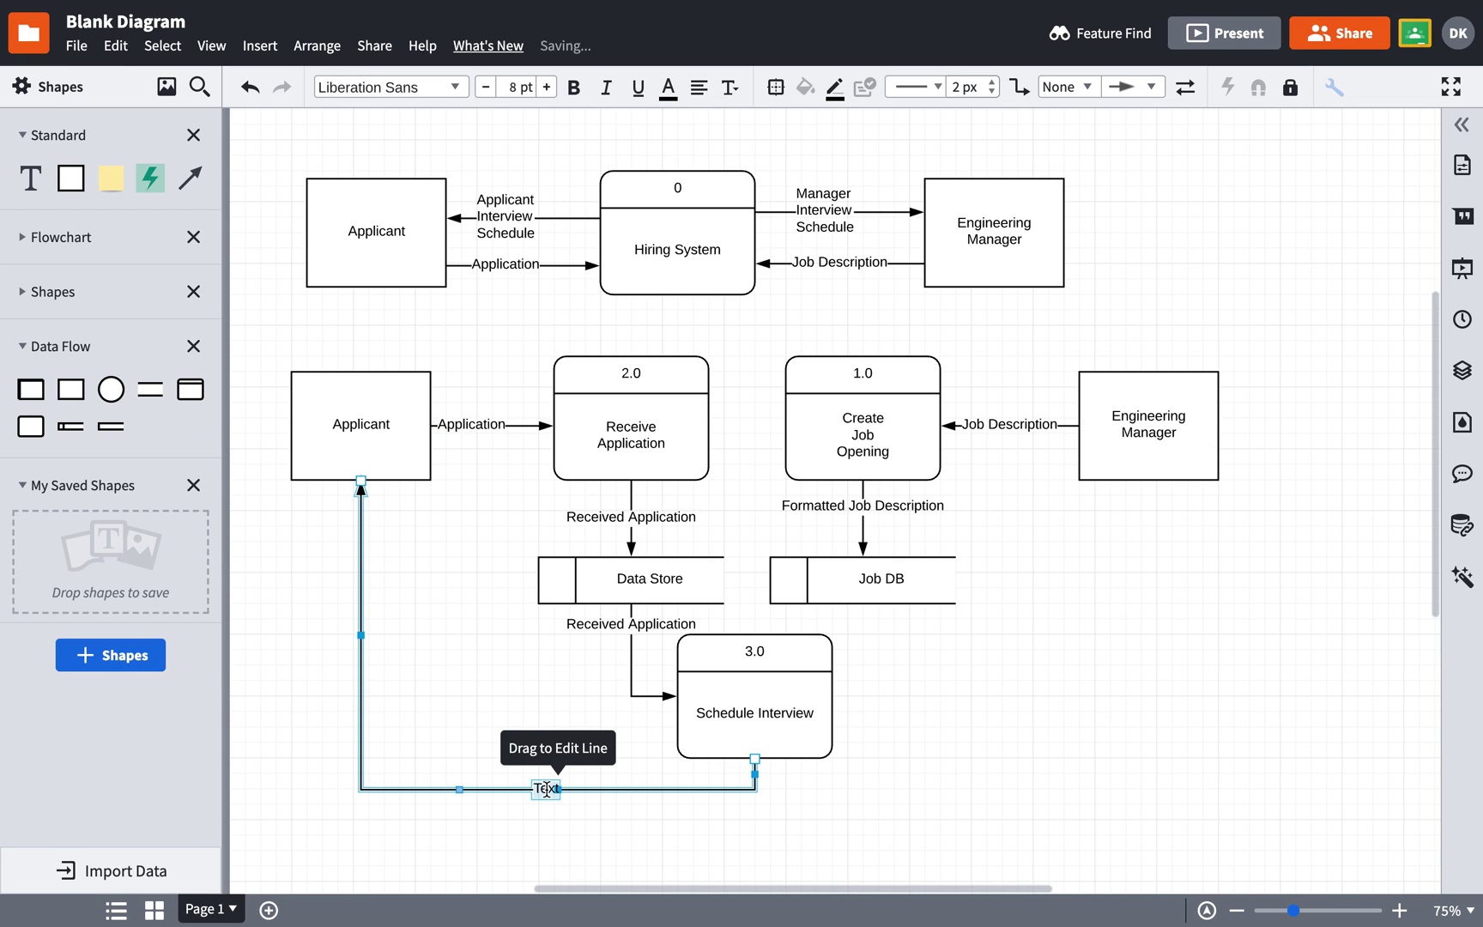
{"action": "type", "text": "Applicant Interv"}
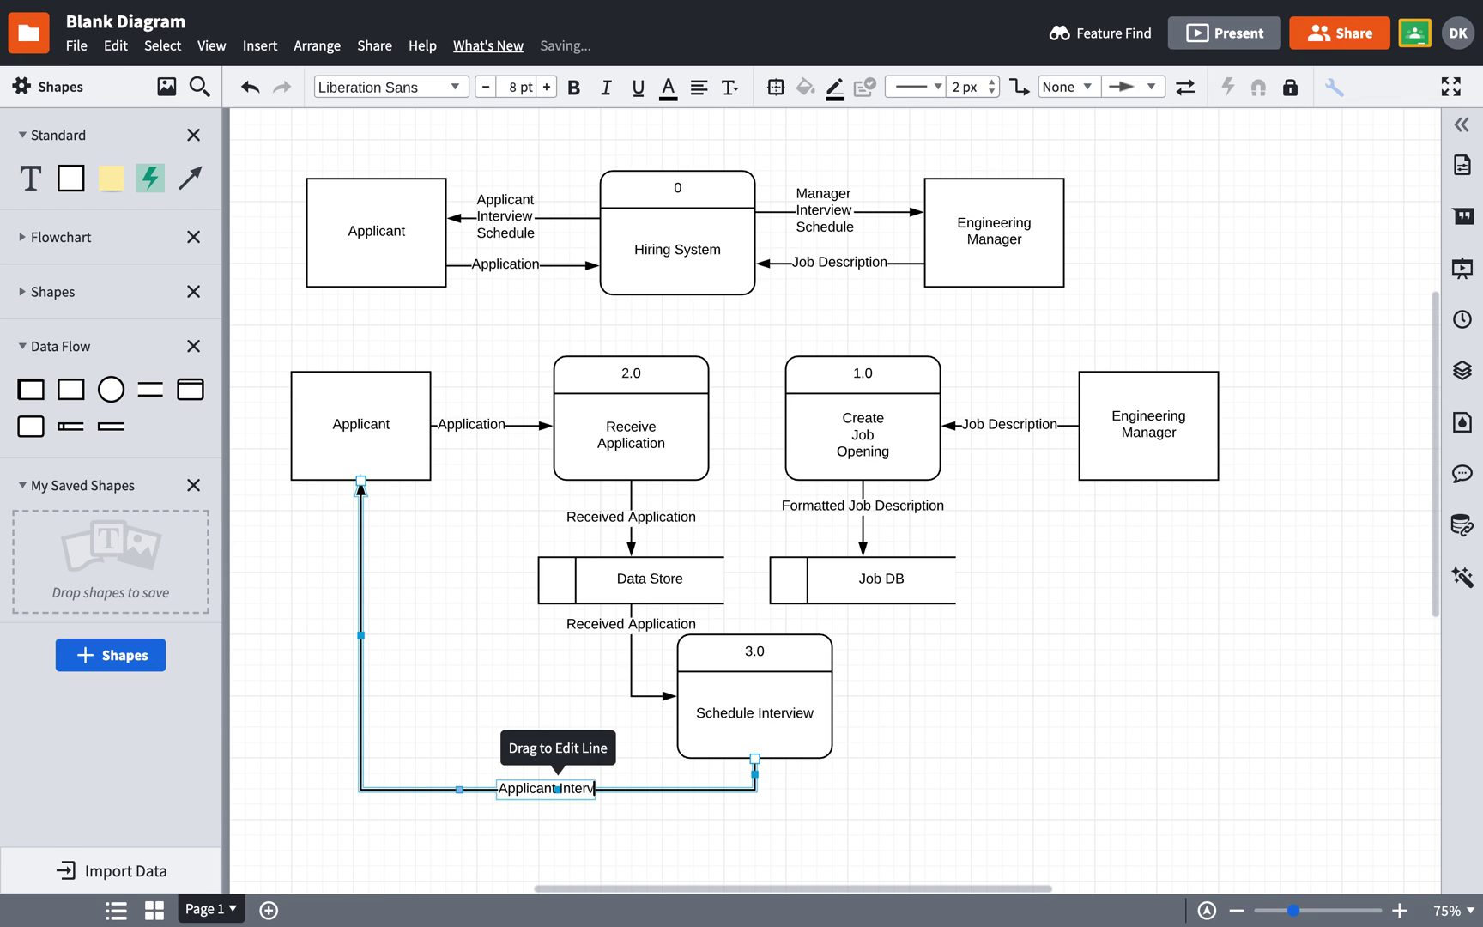
{"action": "type", "text": "iew Schedule"}
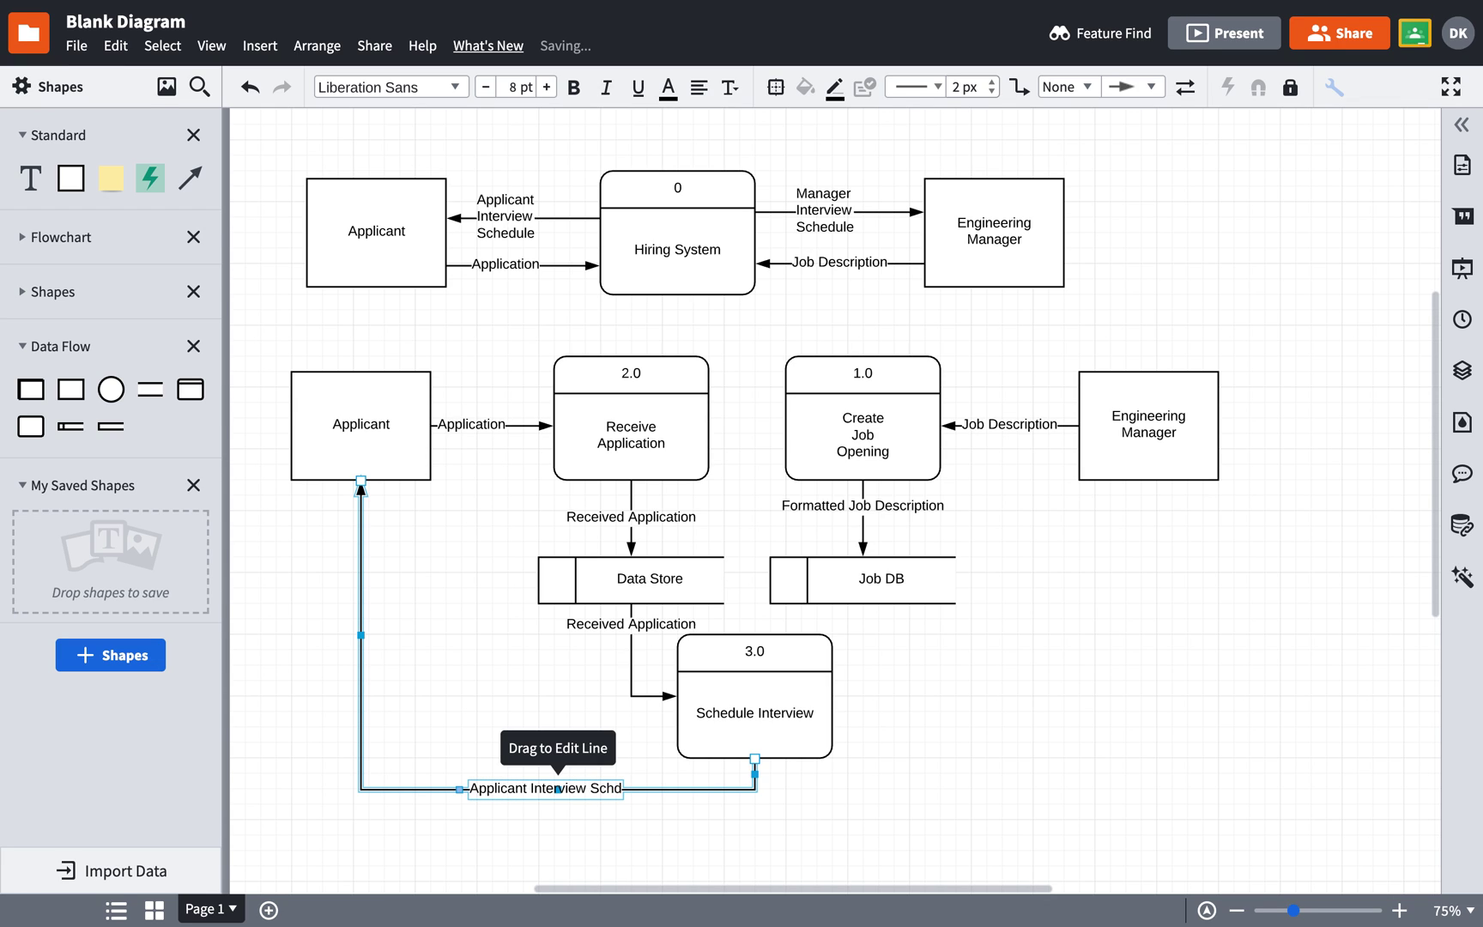
{"action": "left_click", "coordinate": [827, 822]}
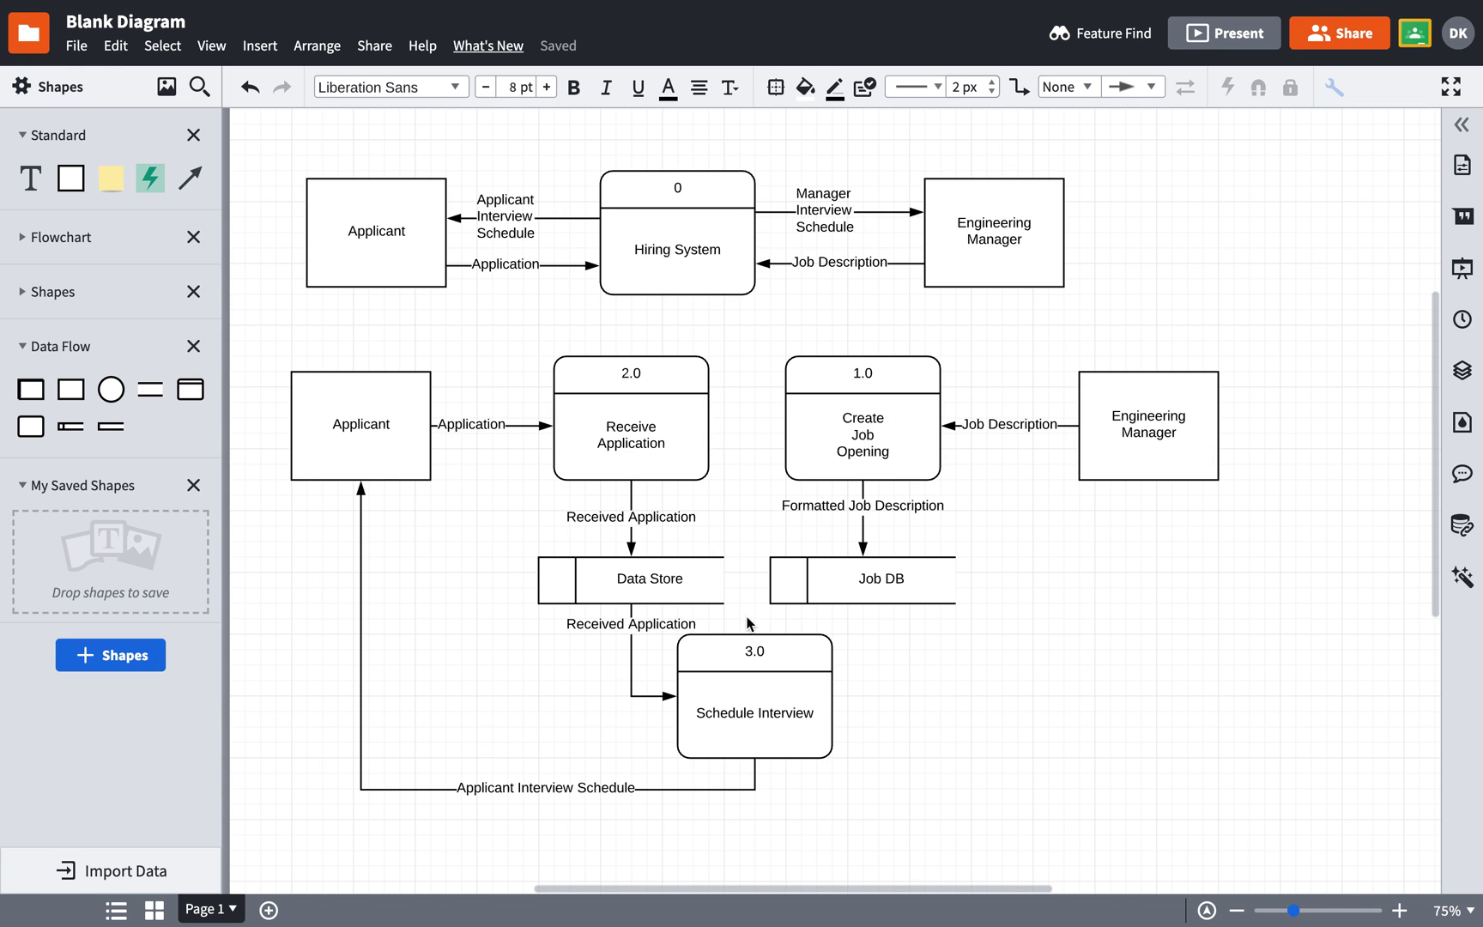
Connect Schedule Interview to the lower Engineering Manager with a flow labelled 'Manager Interview Schedule'.
{"action": "left_click_drag", "start_coordinate": [758, 765], "coordinate": [1148, 481]}
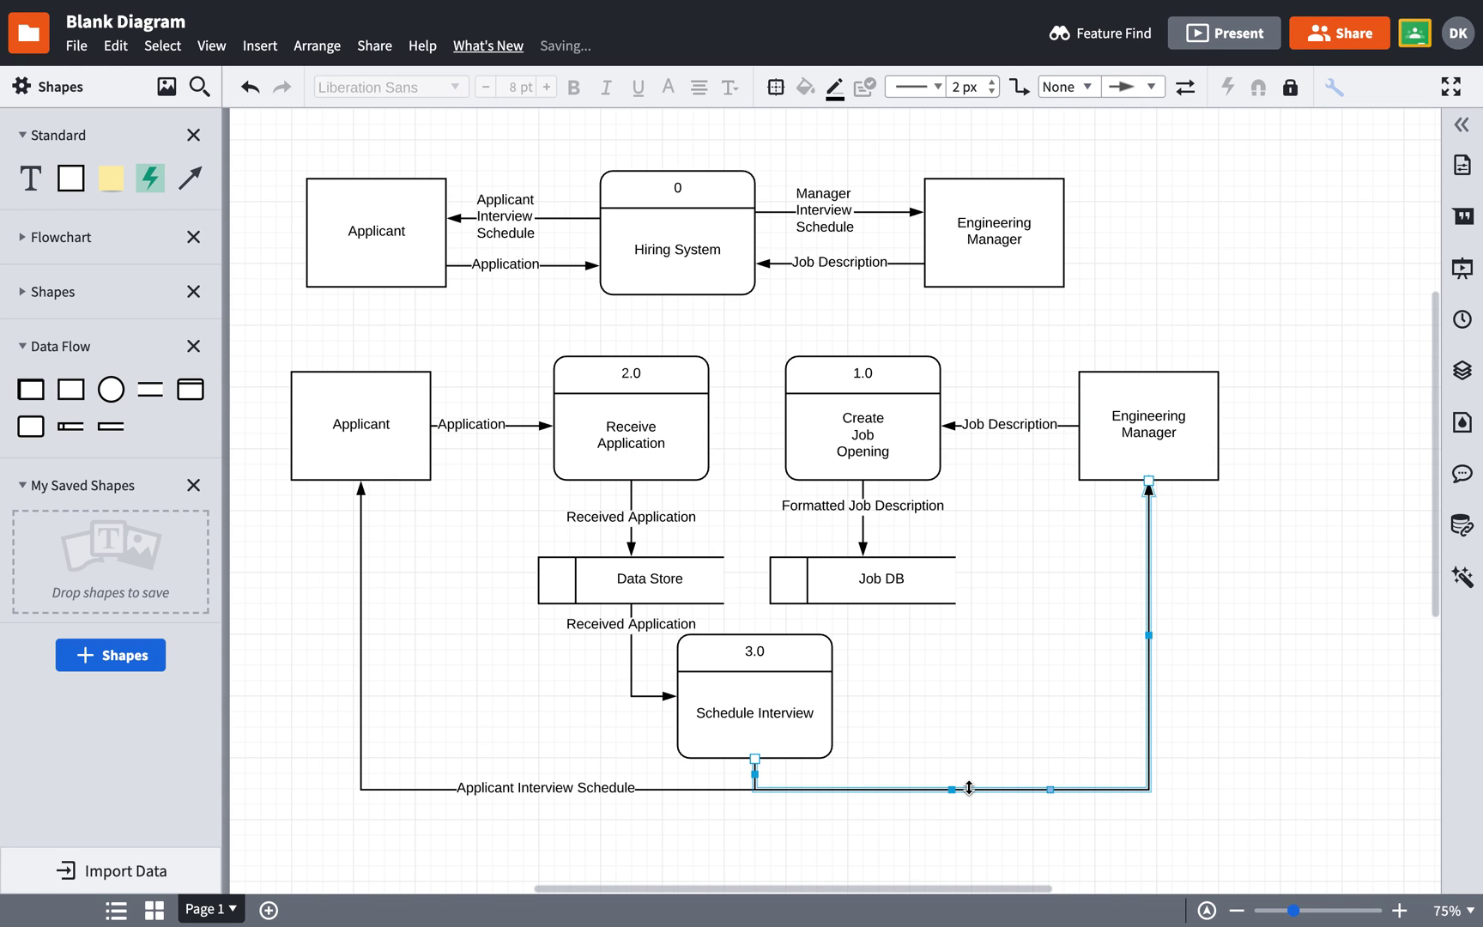
{"action": "double_click", "coordinate": [970, 788]}
{"action": "type", "text": "Ma"}
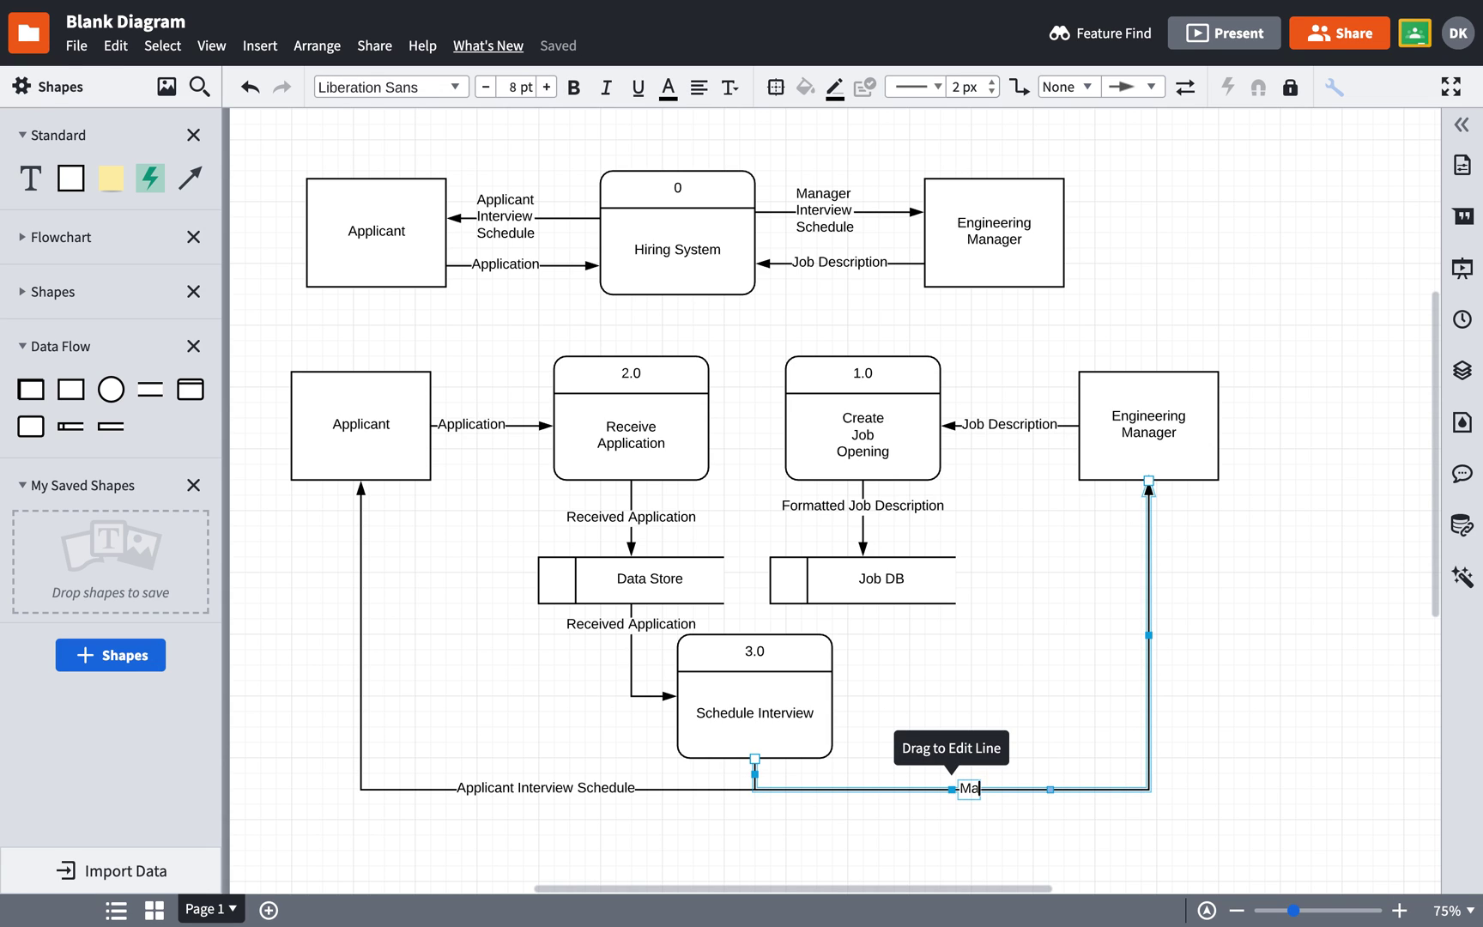
{"action": "type", "text": "nager Int"}
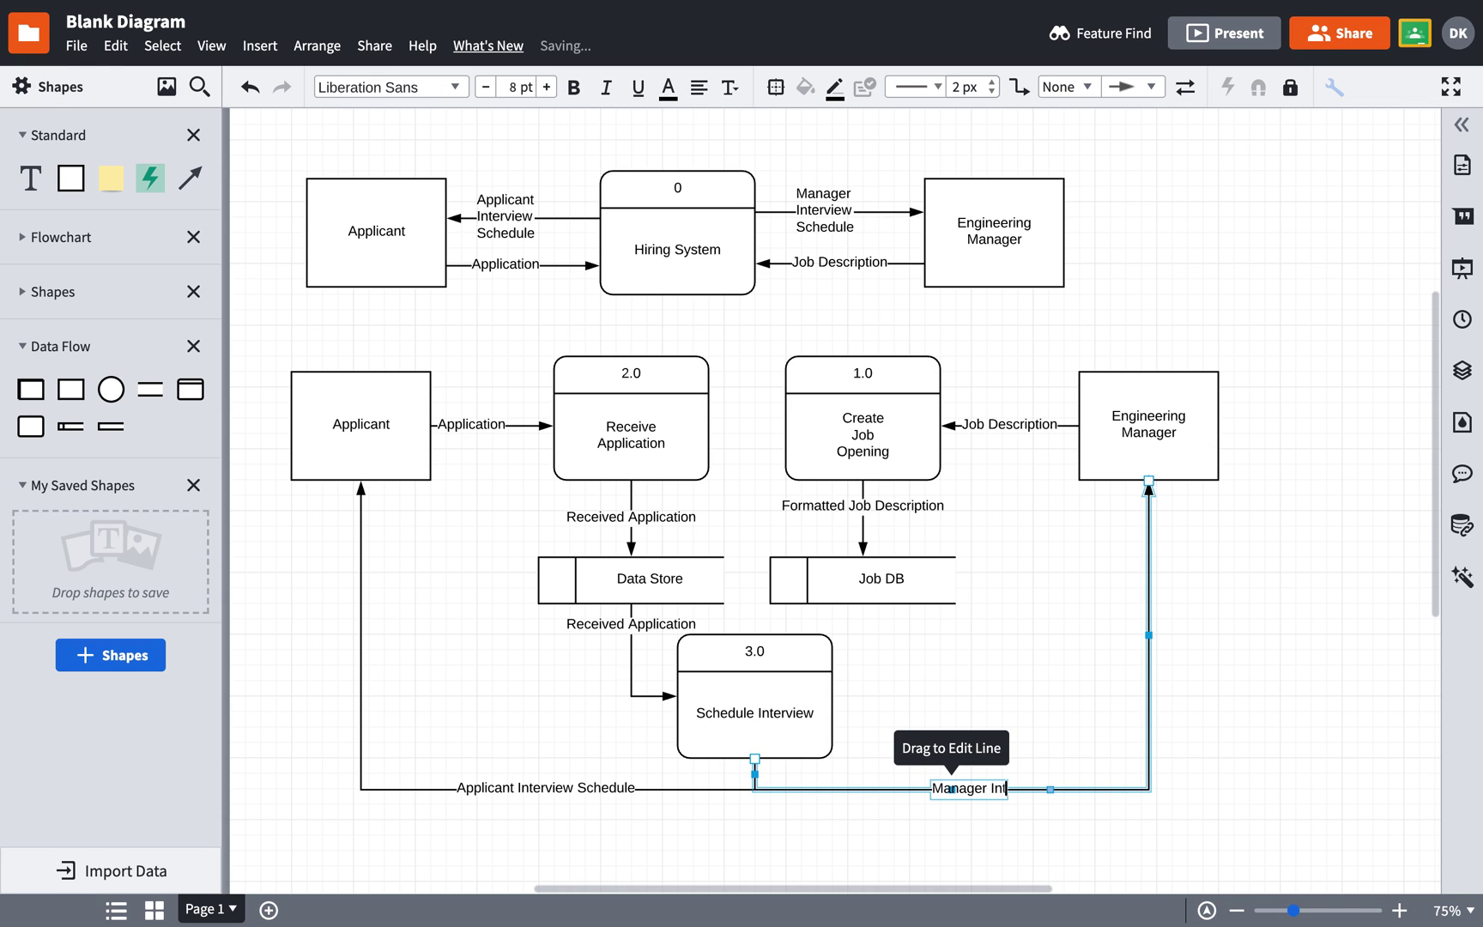
{"action": "type", "text": "erview Schedule"}
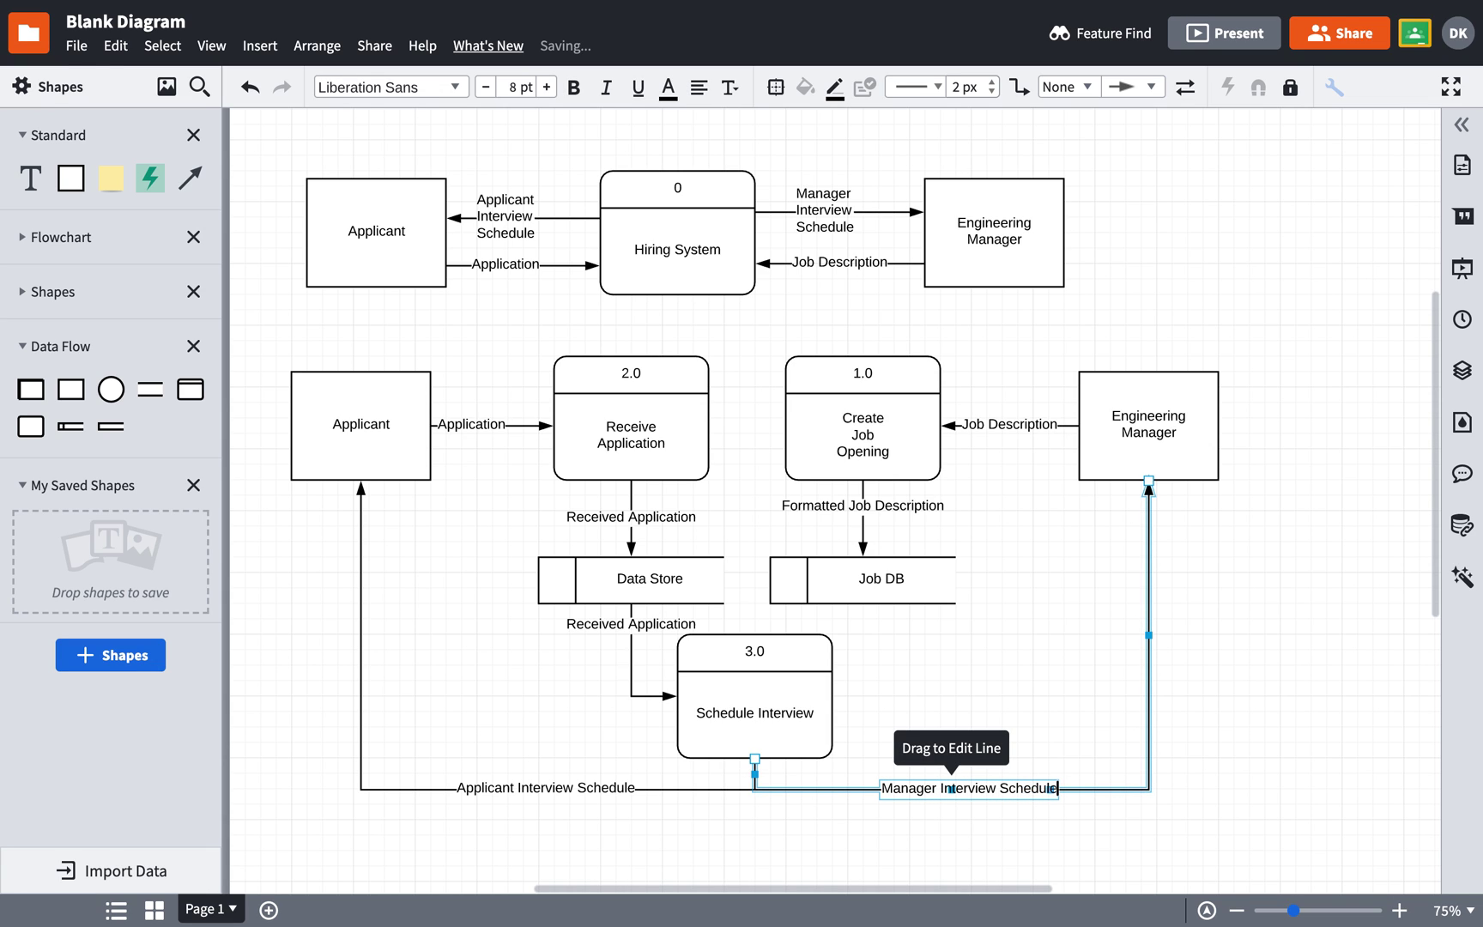
{"action": "left_click", "coordinate": [1030, 745]}
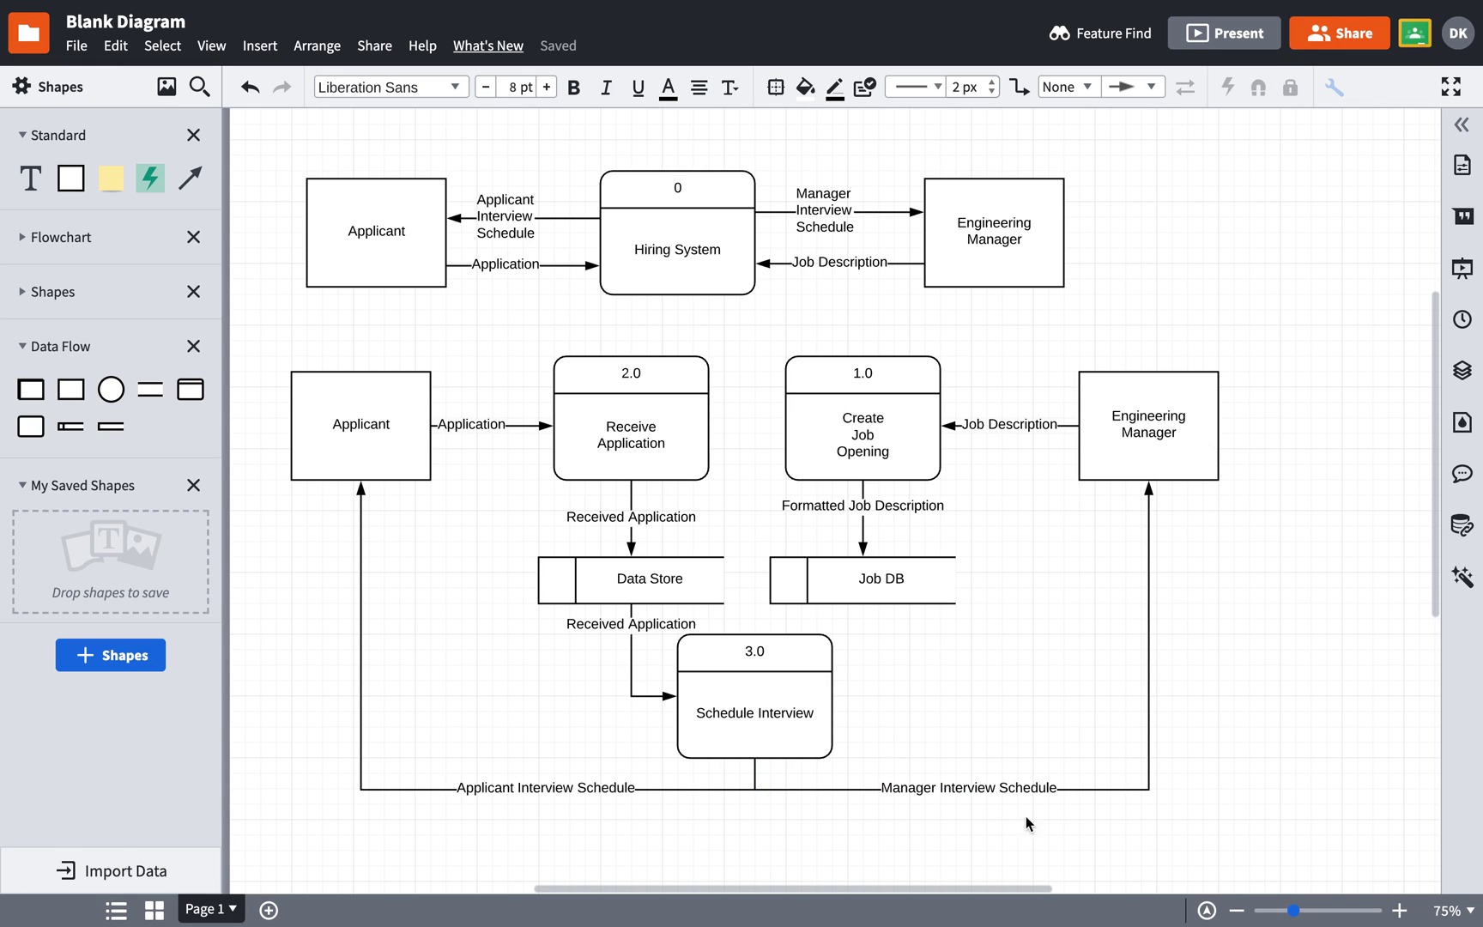